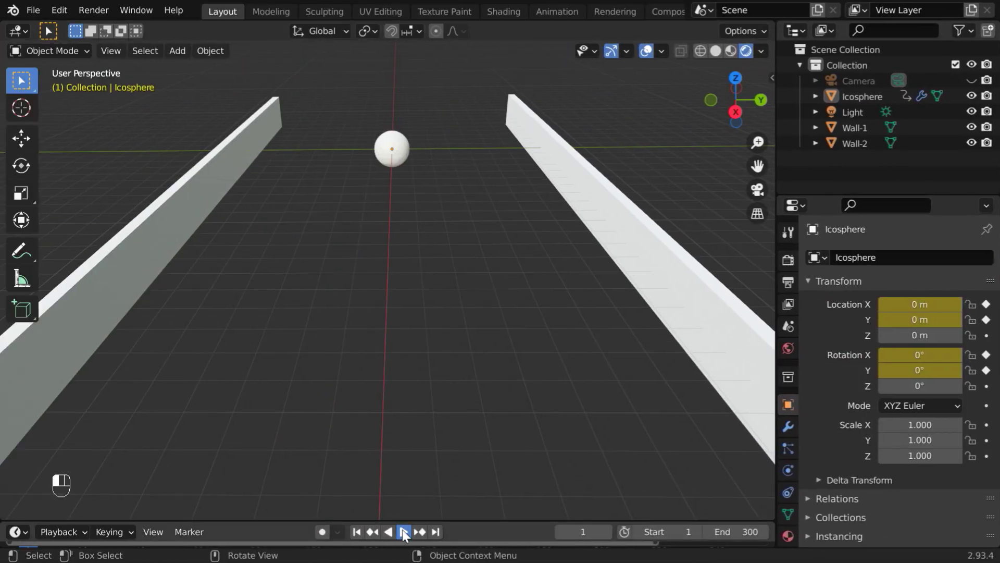
Start playback so the Icosphere rolls forward between Wall-1 and Wall-2
{"action": "left_click", "coordinate": [404, 532]}
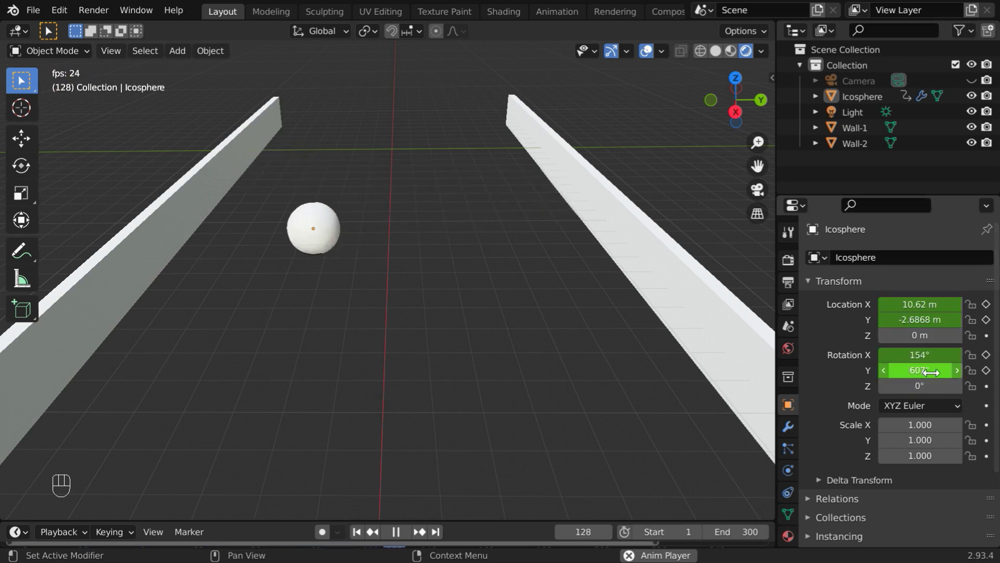
Pause at frame 180, select the Icosphere, and turn the 3D view into the Graph Editor
{"action": "left_click", "coordinate": [396, 531]}
{"action": "left_click", "coordinate": [392, 307]}
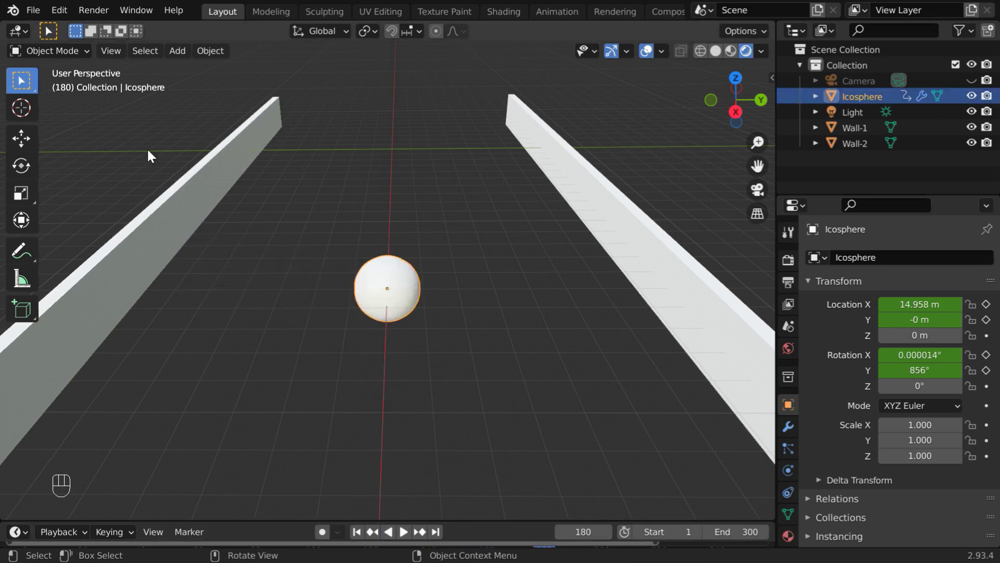
{"action": "left_click", "coordinate": [21, 27]}
{"action": "left_click", "coordinate": [228, 105]}
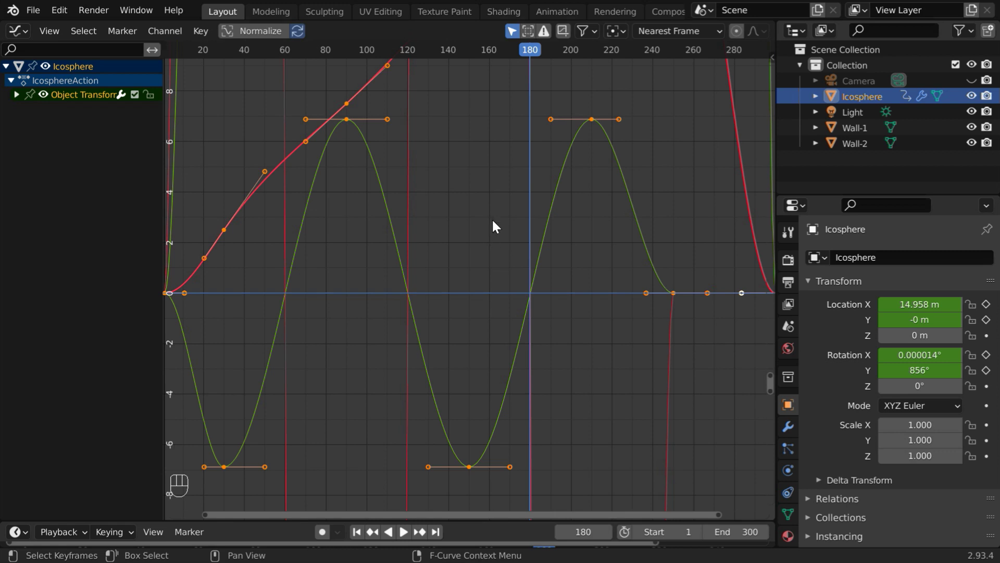
Zoom in and out of the Graph Editor to look over the Icosphere's curves
{"action": "scroll", "coordinate": [492, 218], "scroll_direction": "down", "scroll_amount": 6}
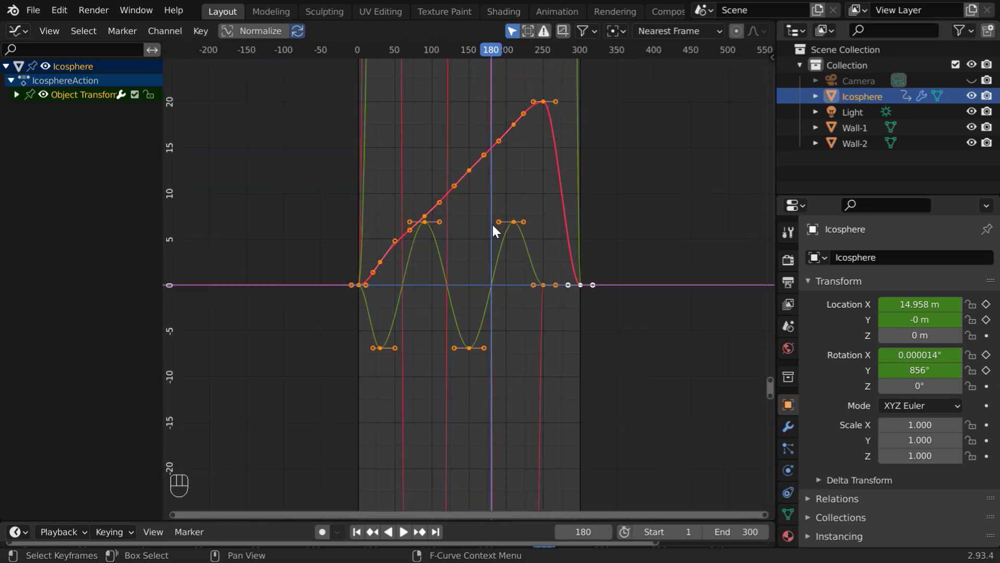
{"action": "scroll", "coordinate": [494, 230], "scroll_direction": "up", "scroll_amount": 5}
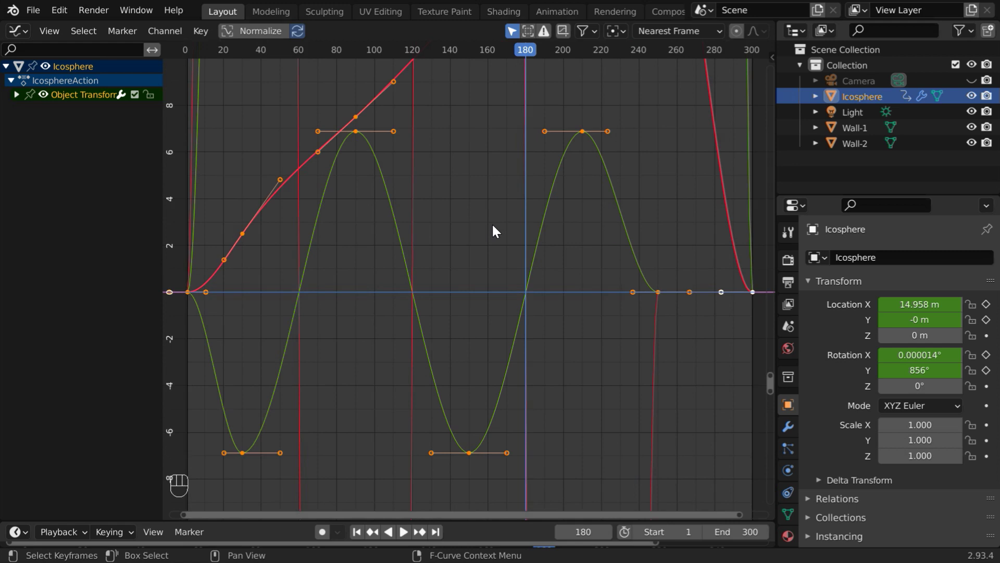
{"action": "scroll", "coordinate": [492, 227], "scroll_direction": "down", "scroll_amount": 2}
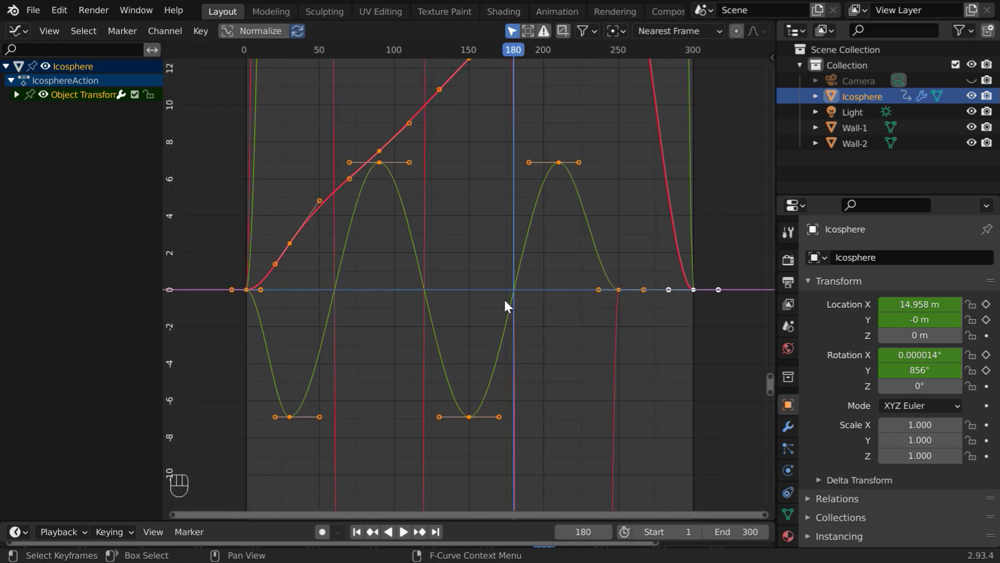
{"action": "scroll", "coordinate": [496, 286], "scroll_direction": "up", "scroll_amount": 2}
{"action": "scroll", "coordinate": [496, 285], "scroll_direction": "down", "scroll_amount": 4}
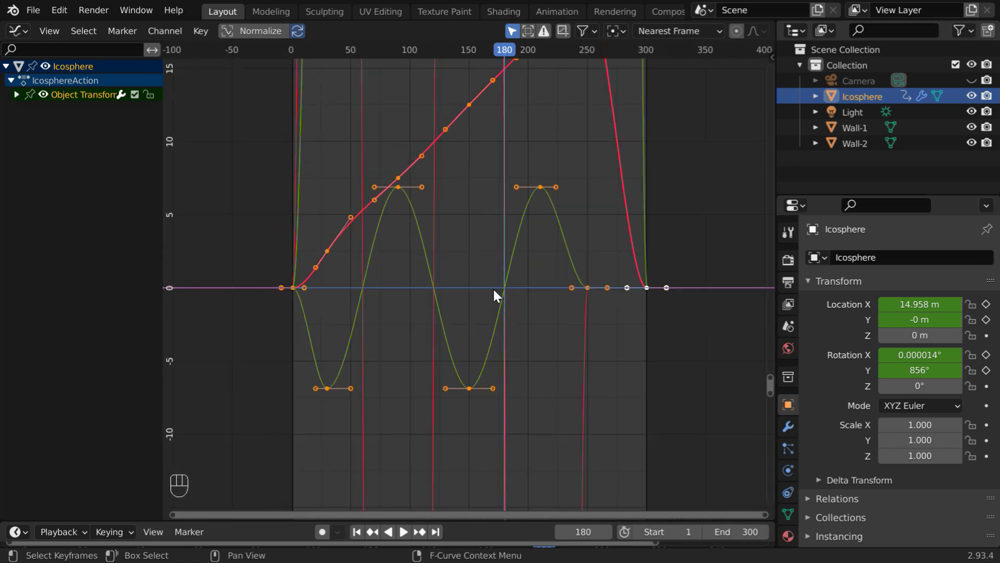
{"action": "scroll", "coordinate": [492, 290], "scroll_direction": "down", "scroll_amount": 2}
{"action": "scroll", "coordinate": [492, 290], "scroll_direction": "up", "scroll_amount": 3}
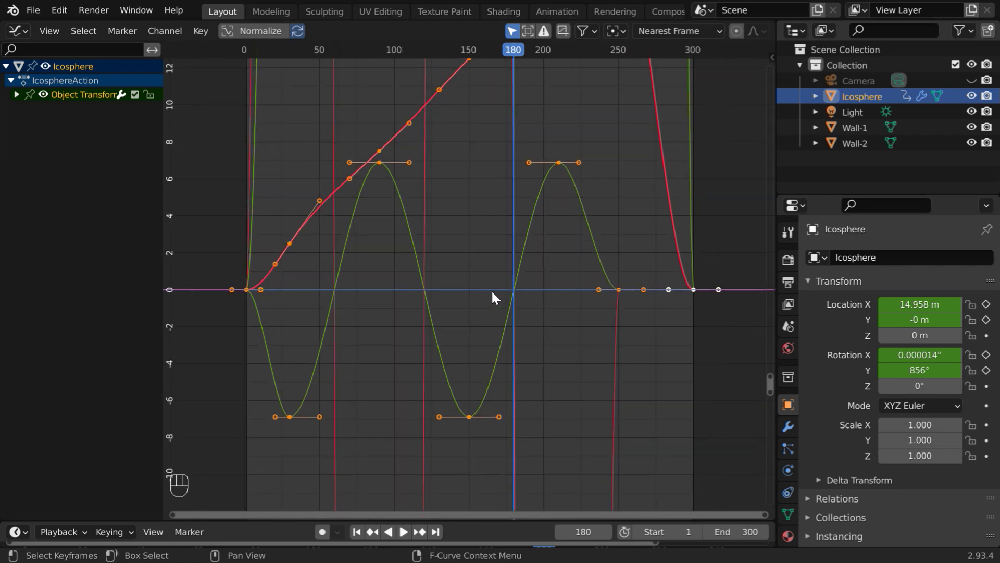
Stretch the graph view so the X-location curve reaching about 20 fits, then pan down slightly
{"action": "key", "text": "ctrl"}
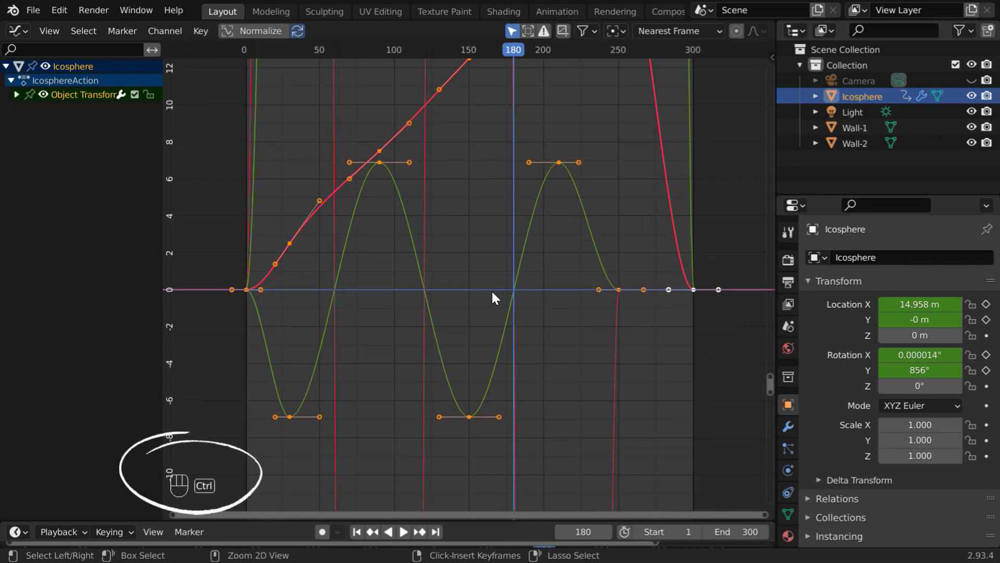
{"action": "middle_click_drag", "start_coordinate": [492, 289], "coordinate": [500, 320], "text": "ctrl"}
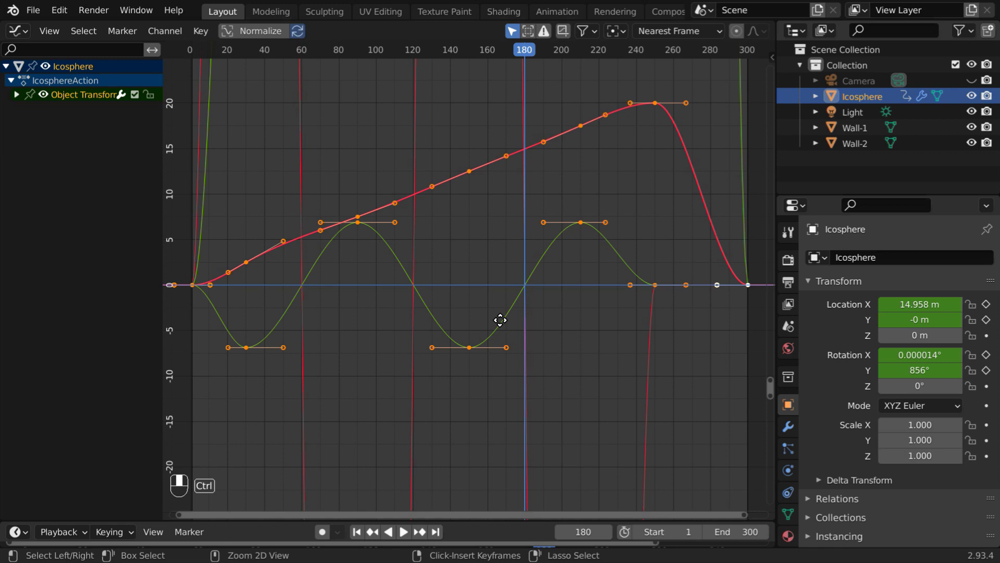
{"action": "mouse_move", "coordinate": [500, 320]}
{"action": "middle_mouse_down", "text": "ctrl"}
{"action": "mouse_move", "coordinate": [558, 313]}
{"action": "mouse_move", "coordinate": [471, 330]}
{"action": "mouse_move", "coordinate": [503, 330]}
{"action": "mouse_move", "coordinate": [498, 313]}
{"action": "mouse_move", "coordinate": [491, 338]}
{"action": "mouse_move", "coordinate": [484, 318]}
{"action": "mouse_move", "coordinate": [495, 316]}
{"action": "middle_mouse_up", "text": "ctrl"}
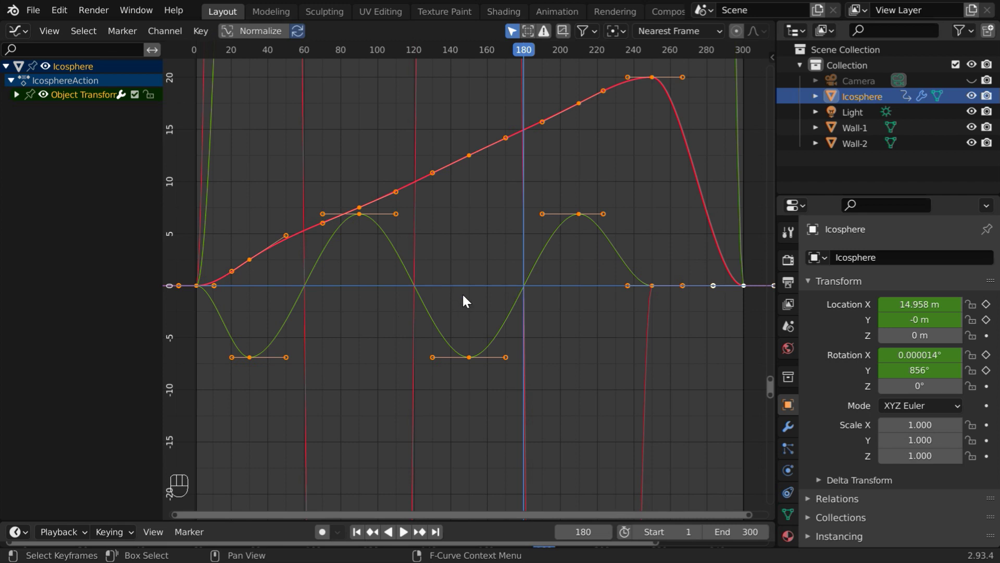
{"action": "middle_click_drag", "start_coordinate": [463, 296], "coordinate": [464, 323], "text": "shift"}
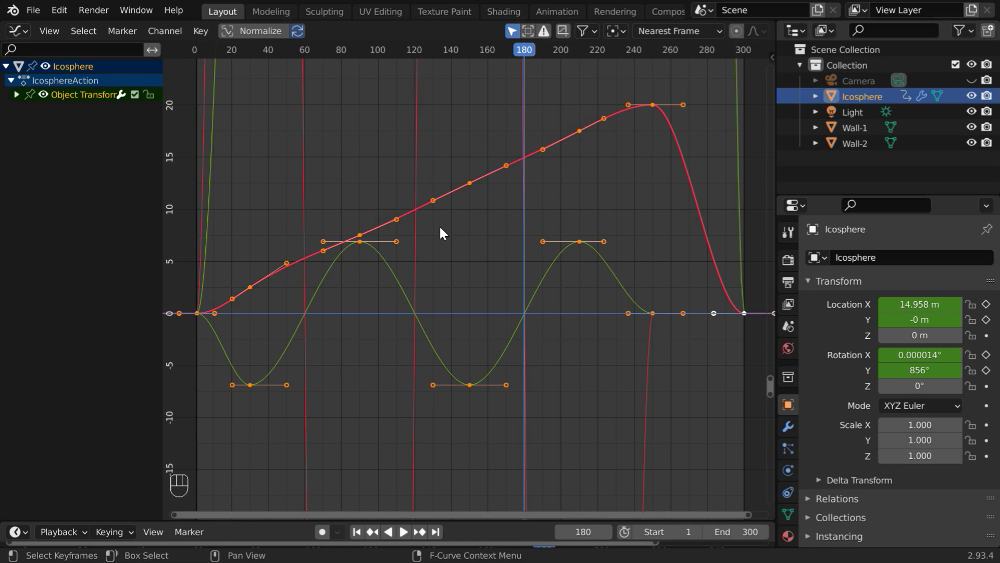
{"action": "left_click", "coordinate": [609, 203]}
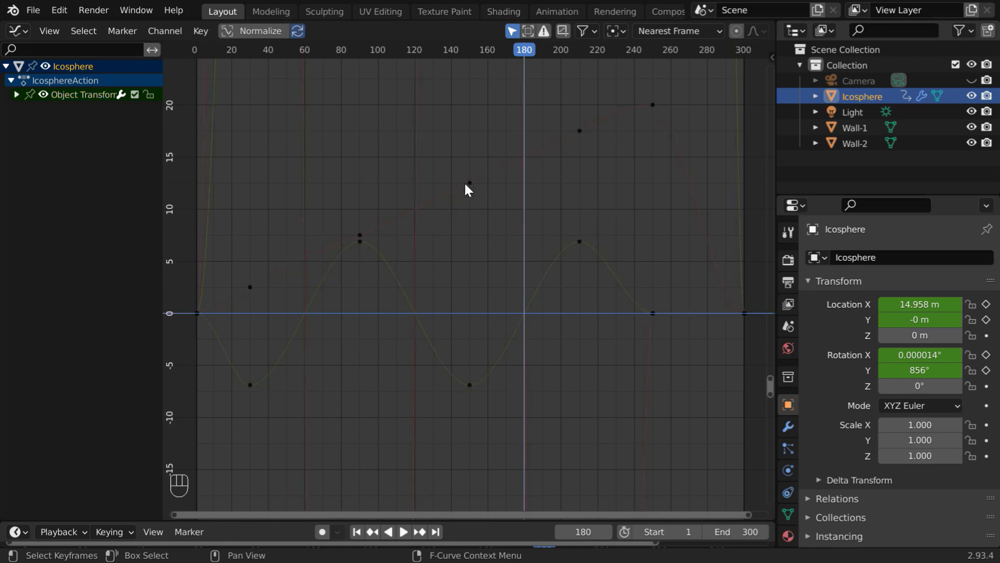
{"action": "left_click_drag", "start_coordinate": [435, 145], "coordinate": [605, 274]}
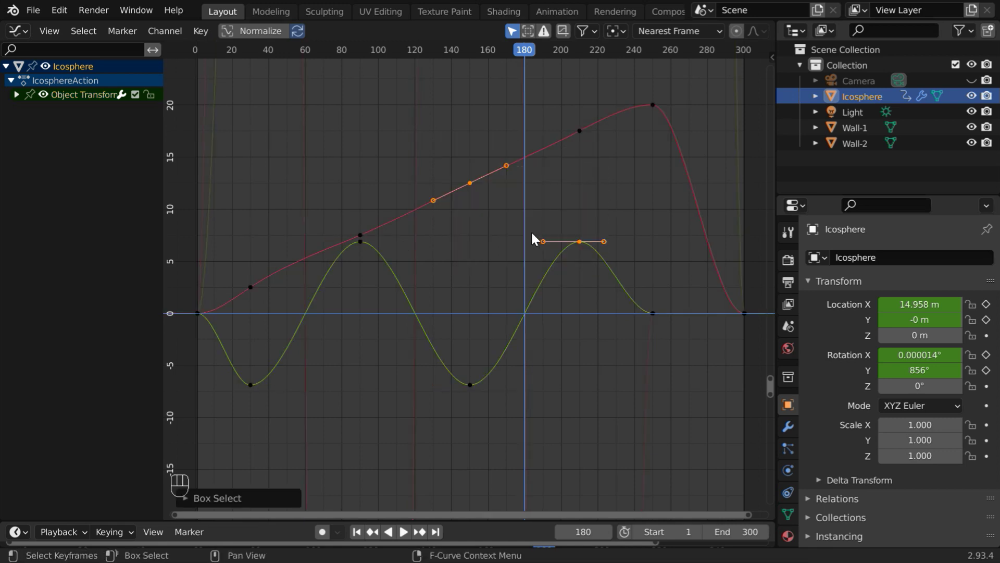
{"action": "left_click", "coordinate": [460, 265]}
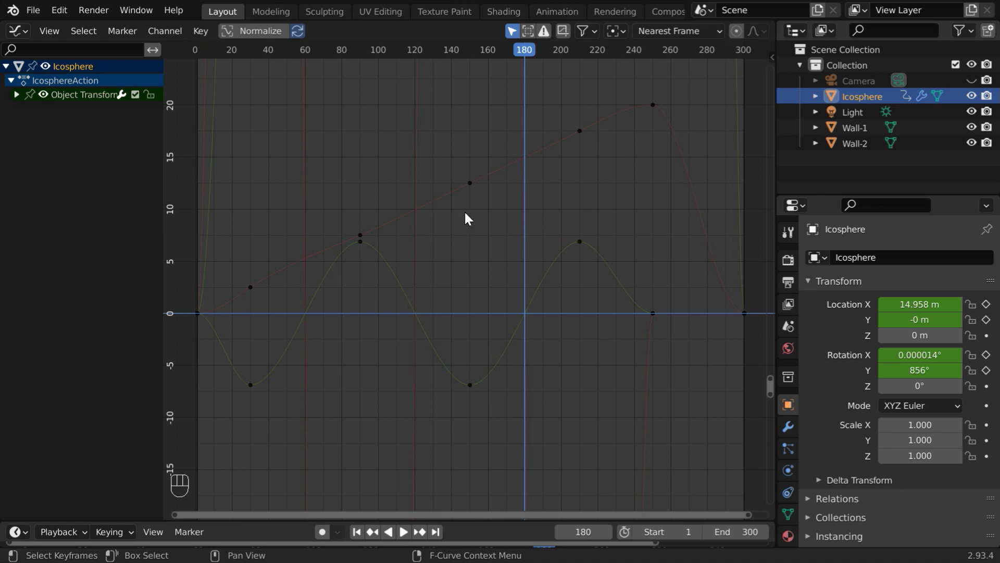
{"action": "left_click", "coordinate": [470, 183]}
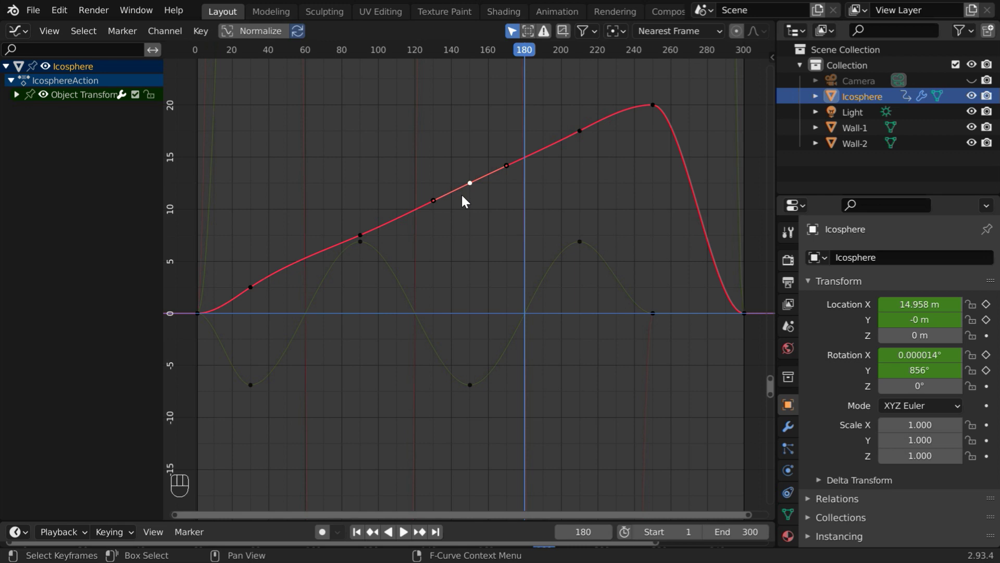
{"action": "key", "text": "a"}
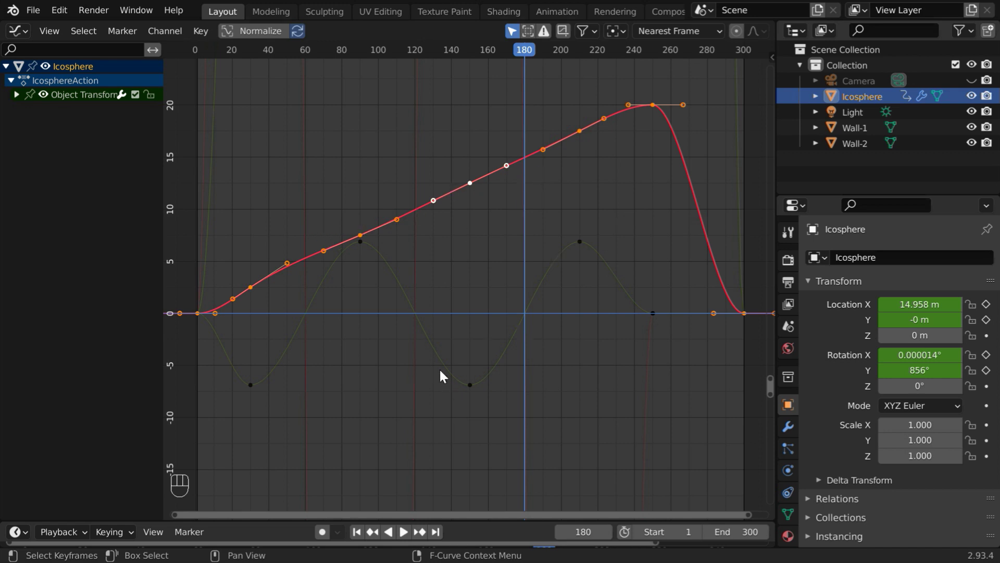
{"action": "key", "text": "a"}
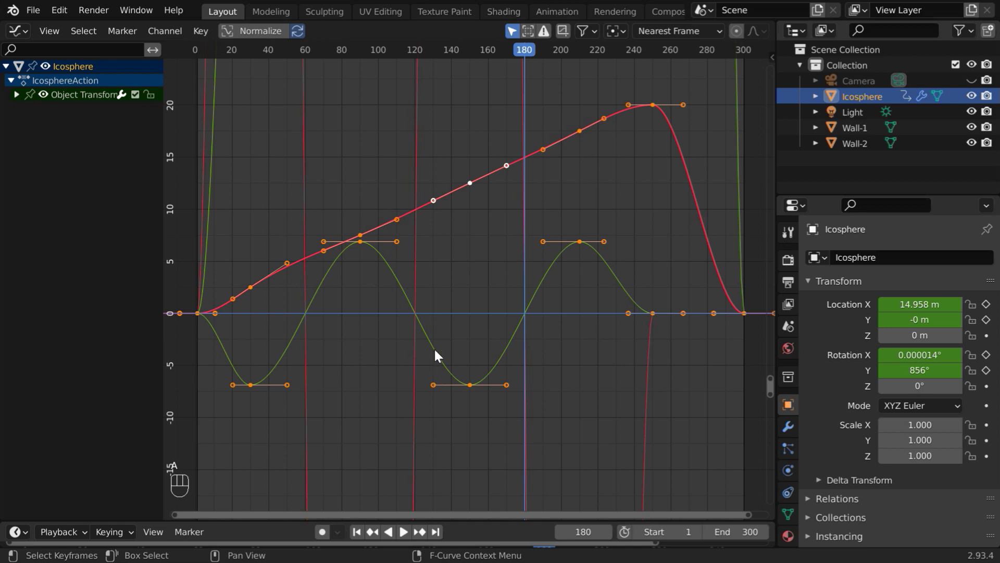
Select only the frame-150 keyframe on the red curve, frame it, then zoom out and recentre
{"action": "left_click", "coordinate": [474, 214]}
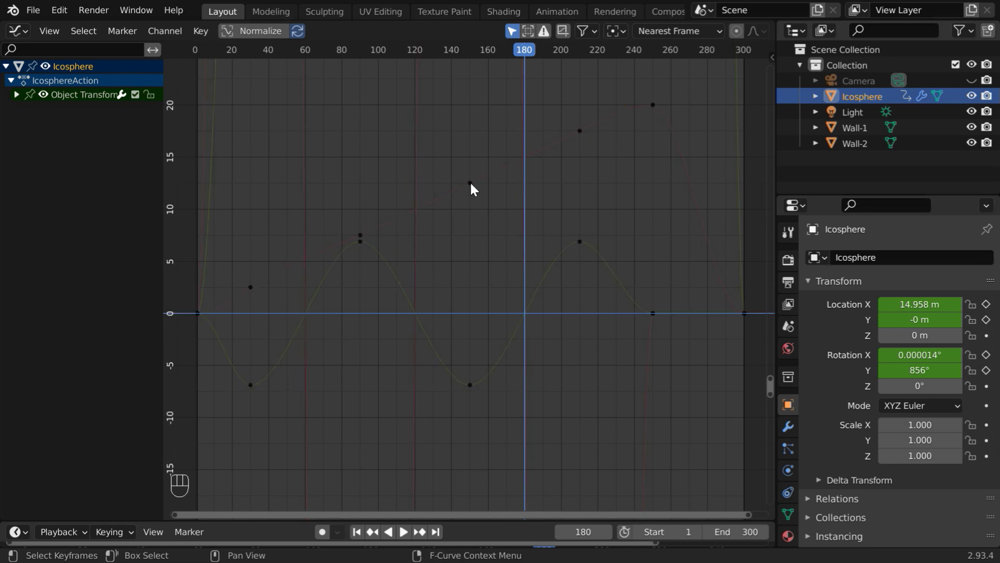
{"action": "left_click", "coordinate": [470, 181]}
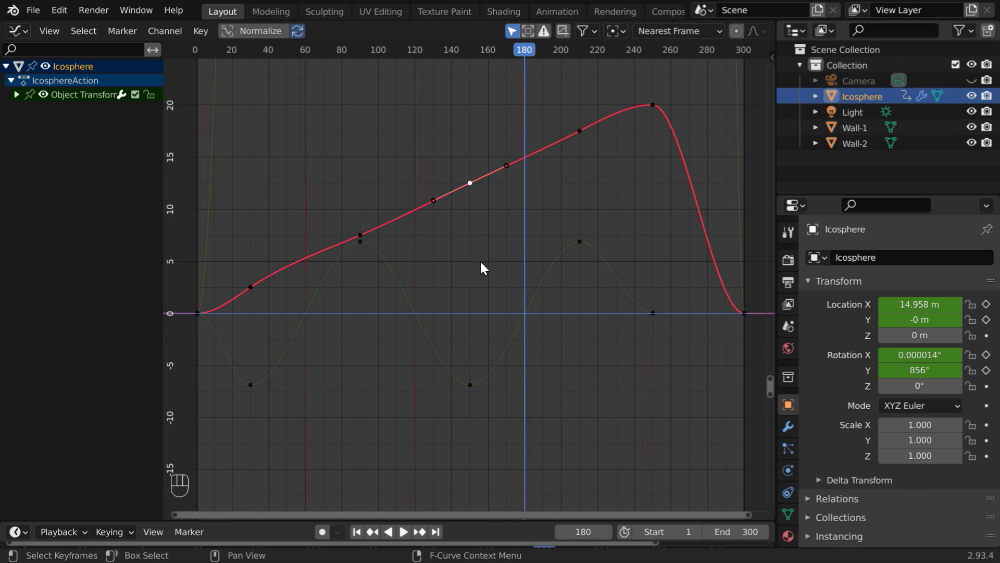
{"action": "key", "text": "KP_Decimal"}
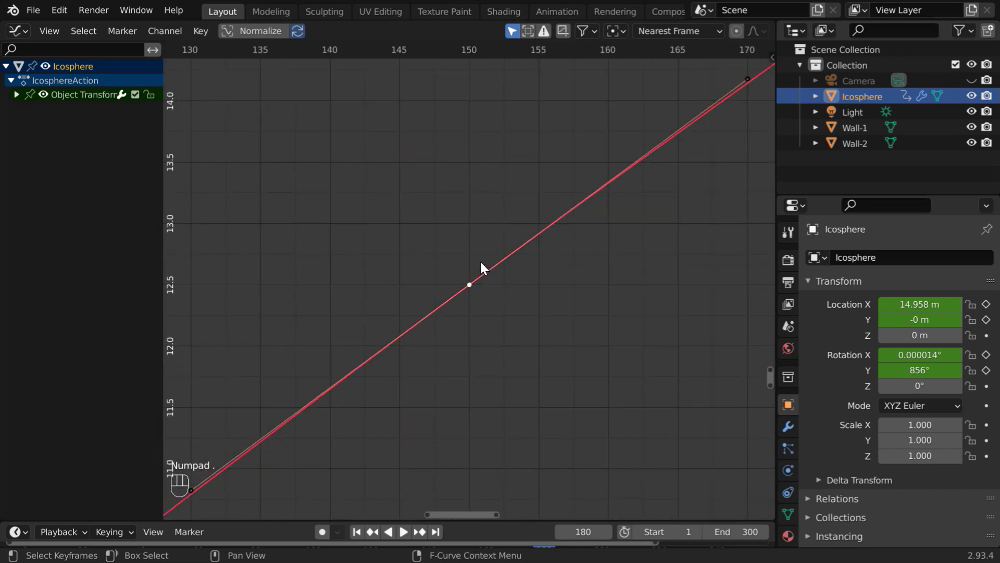
{"action": "scroll", "coordinate": [502, 300], "scroll_direction": "down", "scroll_amount": 8}
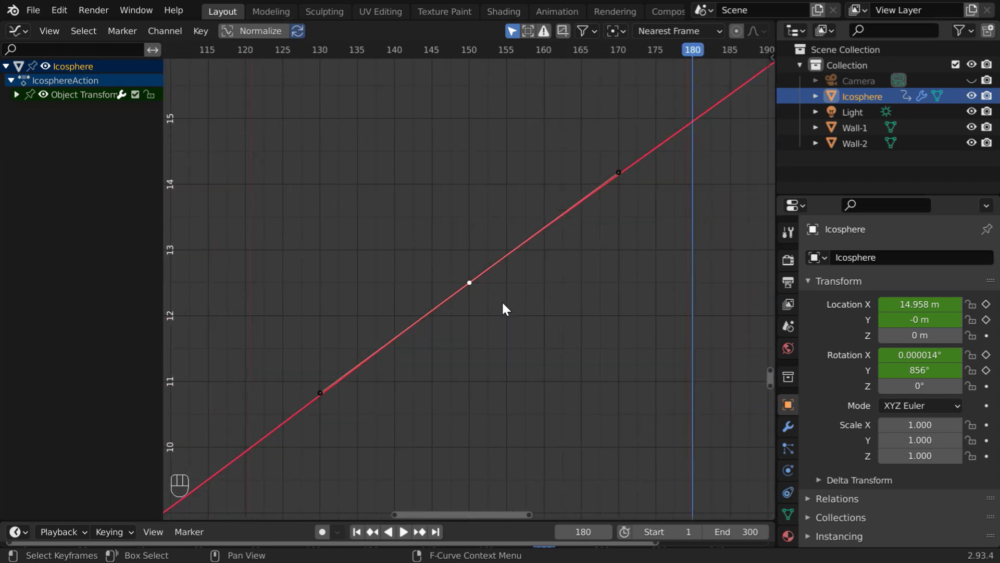
{"action": "scroll", "coordinate": [502, 308], "scroll_direction": "down", "scroll_amount": 6}
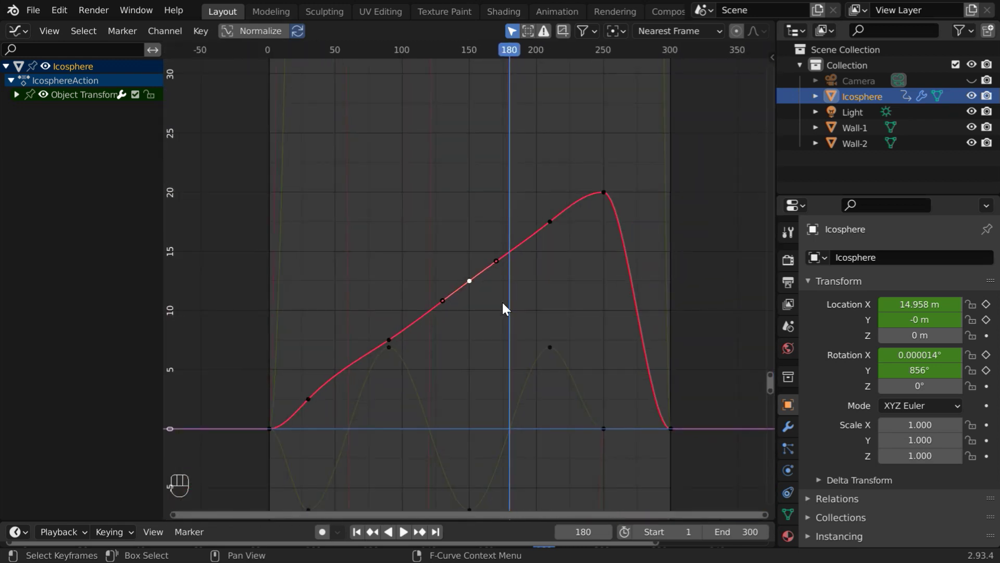
{"action": "scroll", "coordinate": [502, 300], "scroll_direction": "up", "scroll_amount": 2}
{"action": "middle_click_drag", "start_coordinate": [502, 308], "coordinate": [496, 205], "text": "shift"}
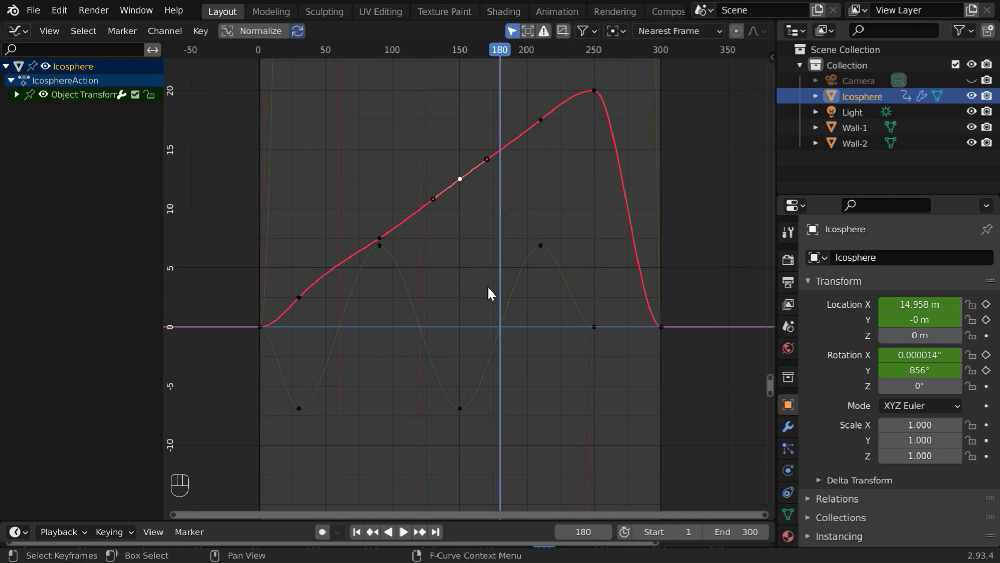
{"action": "key", "text": "a"}
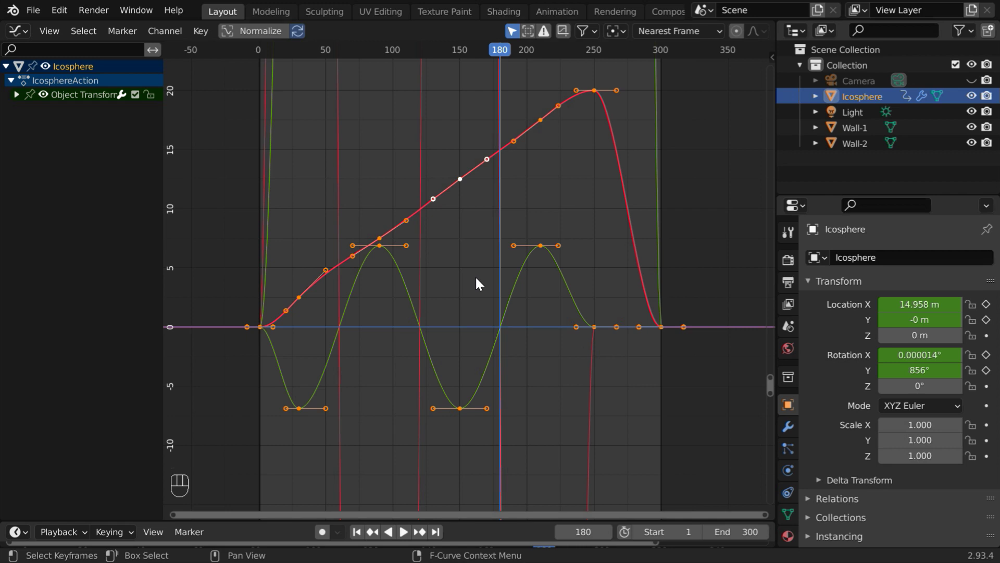
{"action": "key", "text": "g"}
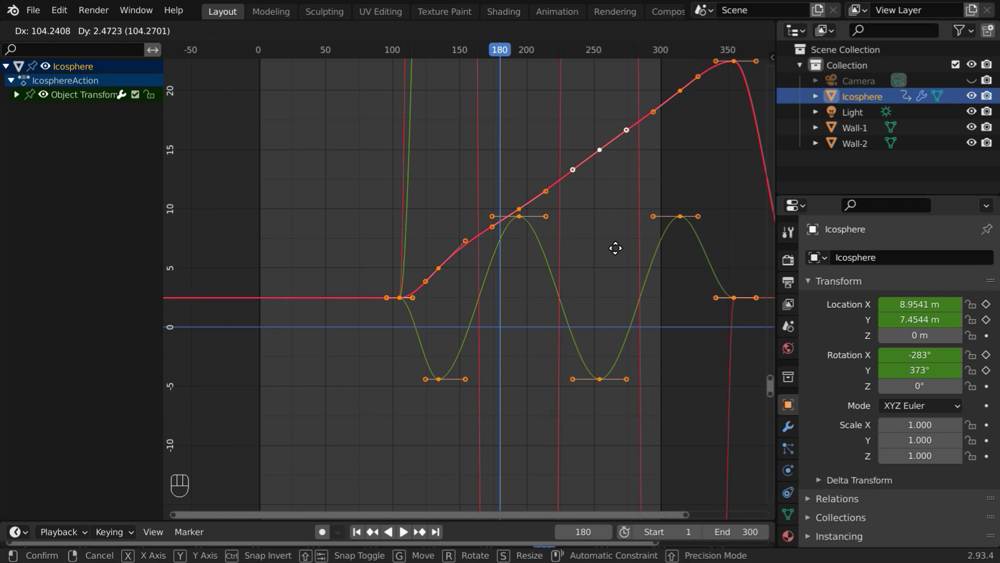
{"action": "left_click", "coordinate": [615, 248]}
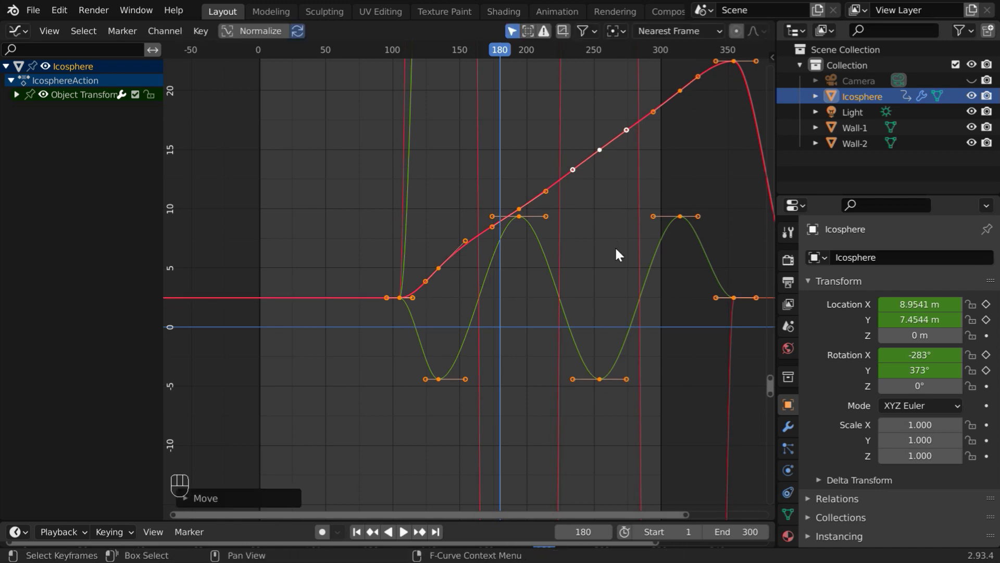
{"action": "key", "text": "ctrl+z"}
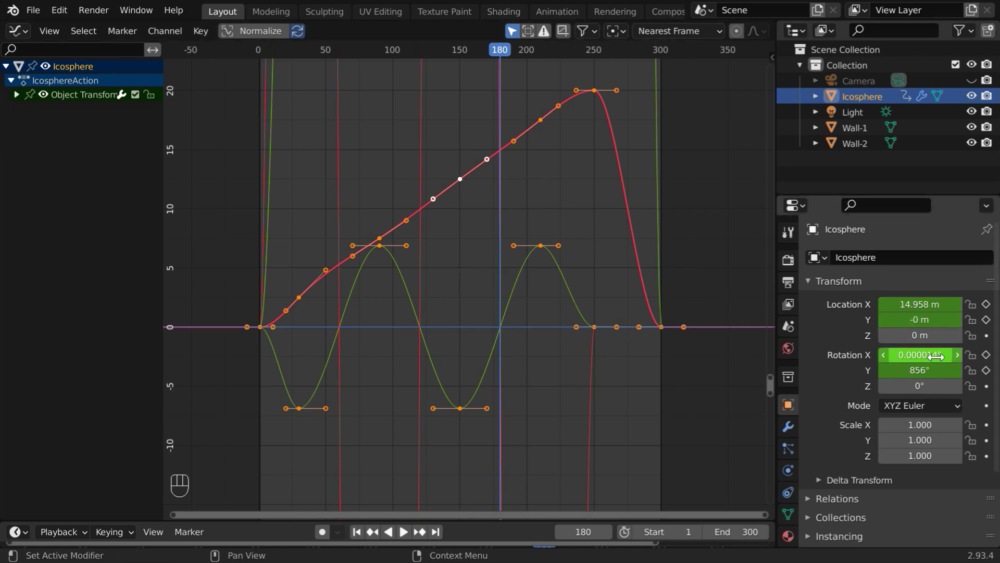
Expand Object Transforms, inspect the X and Y Location keyframes, then select all keyframes
{"action": "left_click", "coordinate": [17, 95]}
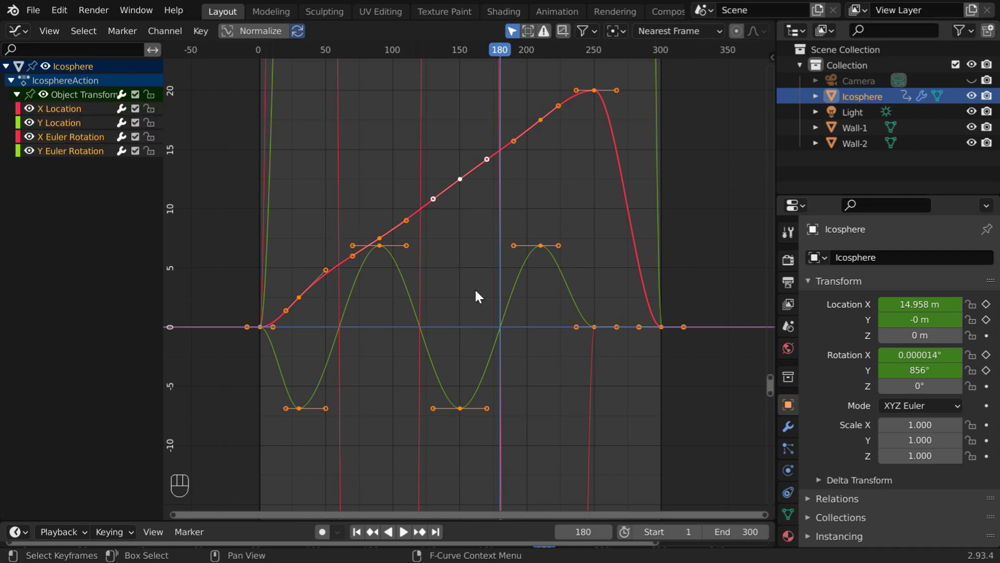
{"action": "left_click", "coordinate": [646, 166]}
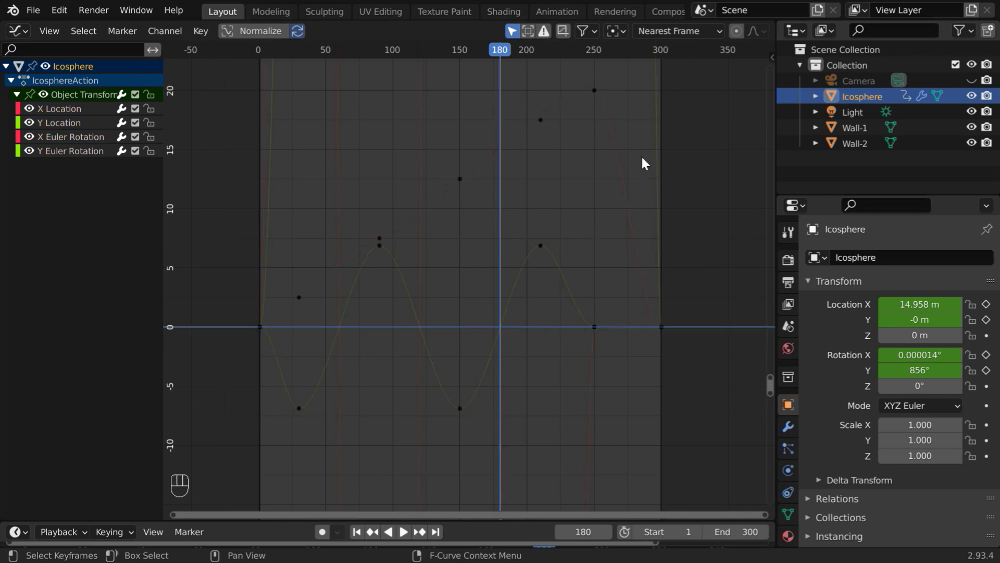
{"action": "left_click", "coordinate": [595, 91]}
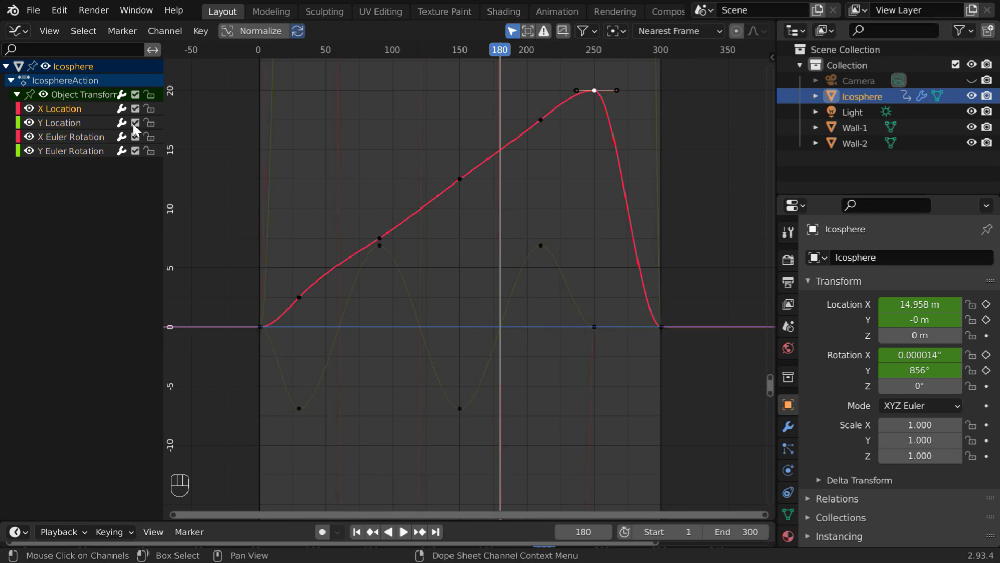
{"action": "left_click", "coordinate": [540, 246]}
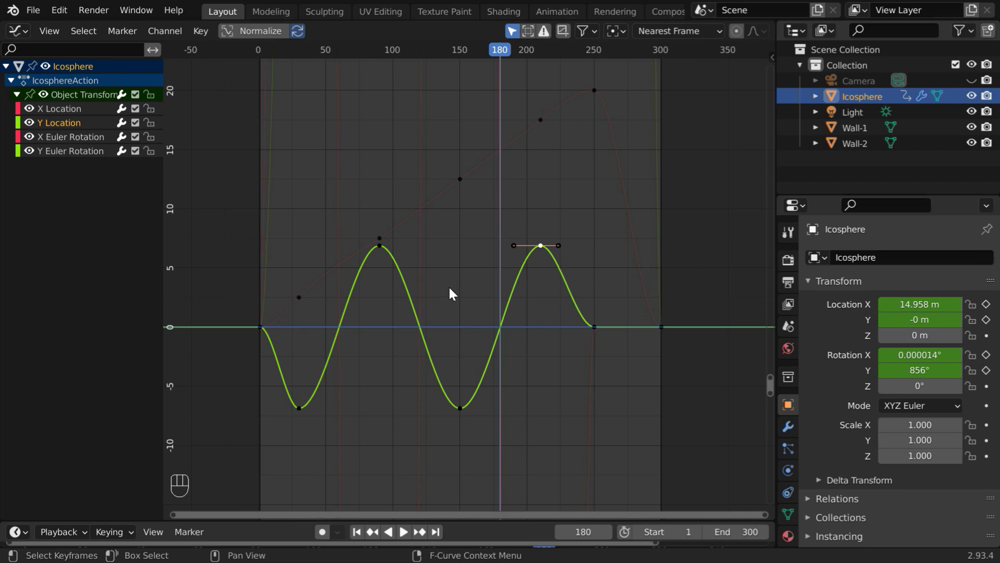
{"action": "key", "text": "a"}
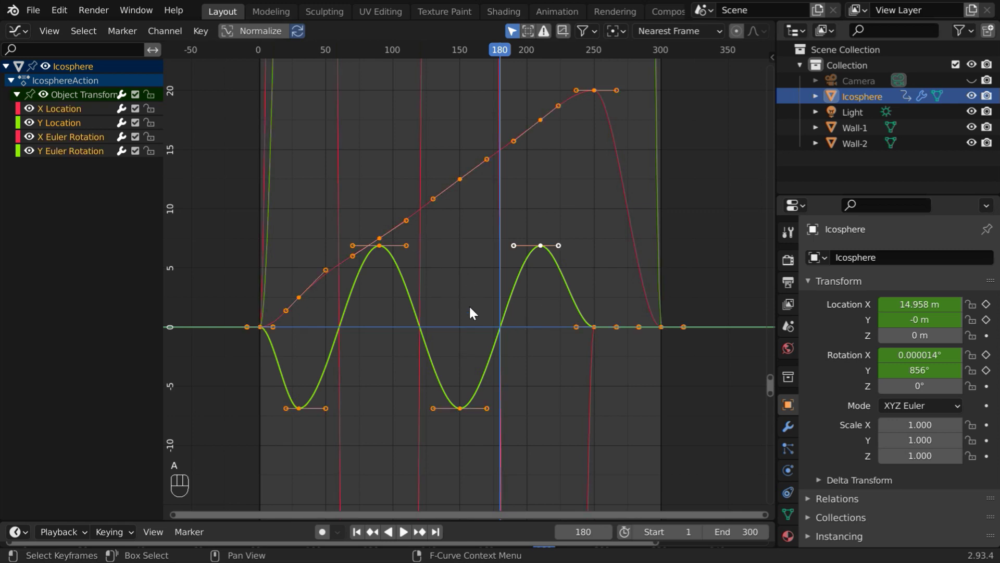
Inspect the Euler rotation curves, select all keys, and jump to the keyframe at frame 210
{"action": "middle_click_drag", "start_coordinate": [499, 203], "coordinate": [507, 373], "text": "ctrl"}
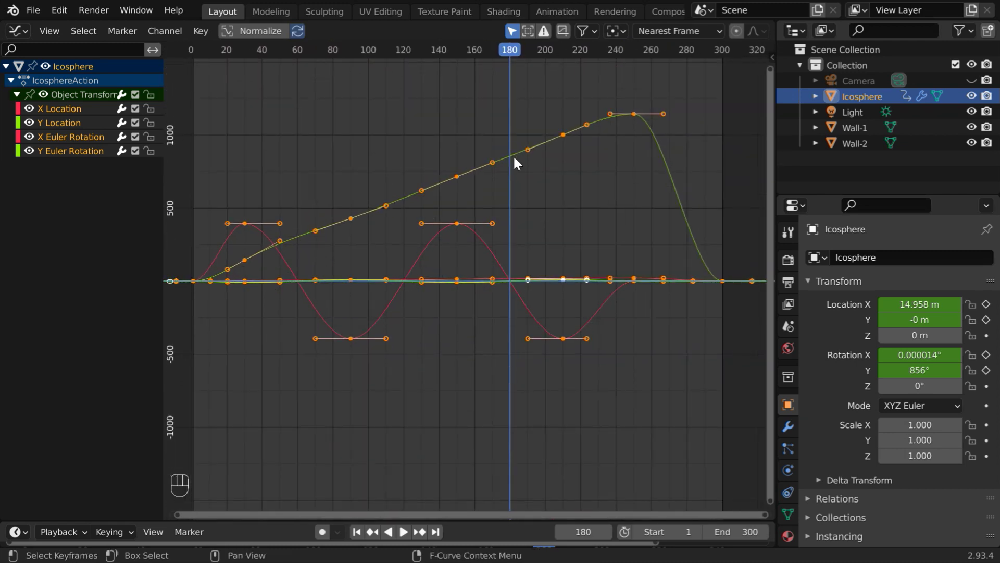
{"action": "left_click", "coordinate": [630, 111]}
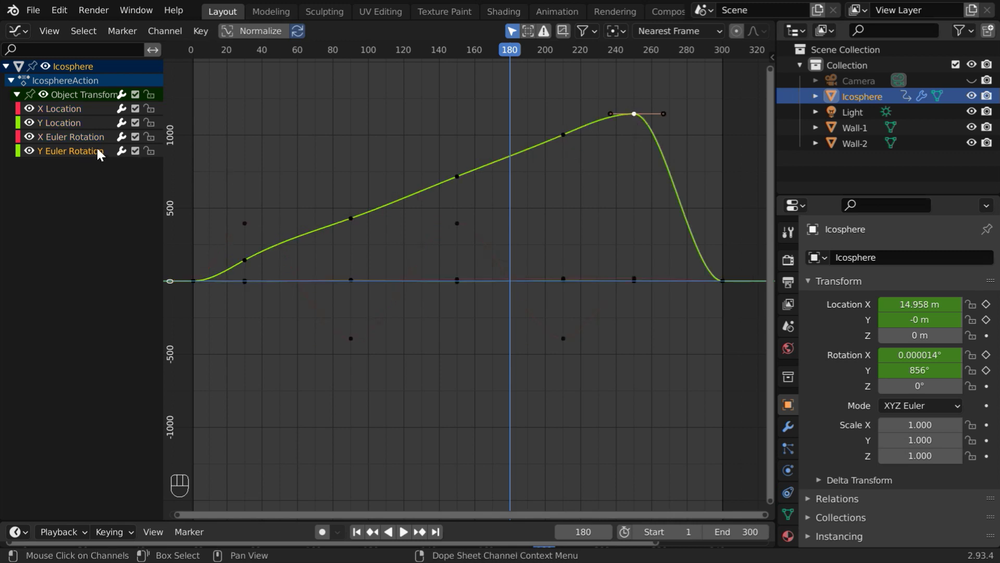
{"action": "left_click", "coordinate": [453, 222]}
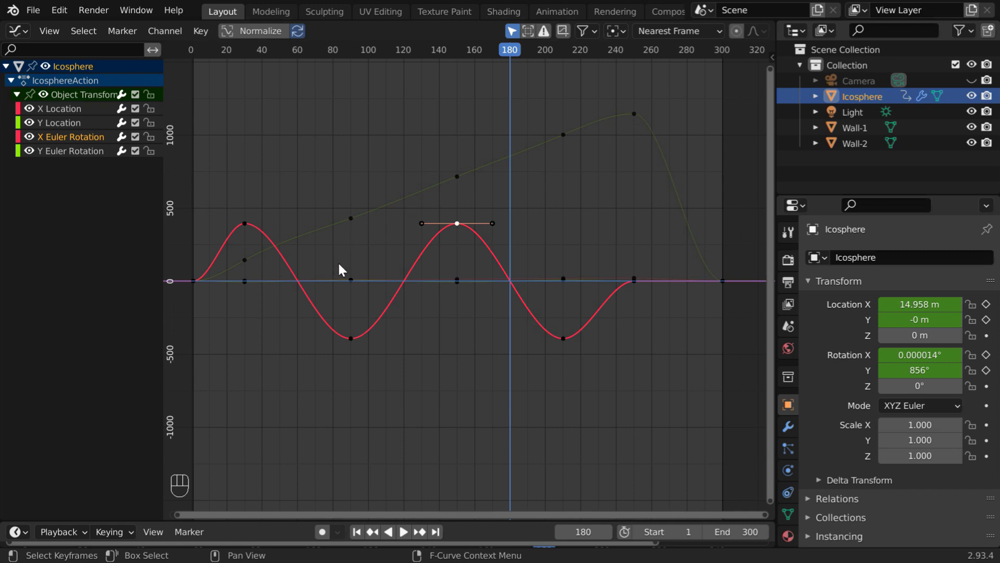
{"action": "key", "text": "a"}
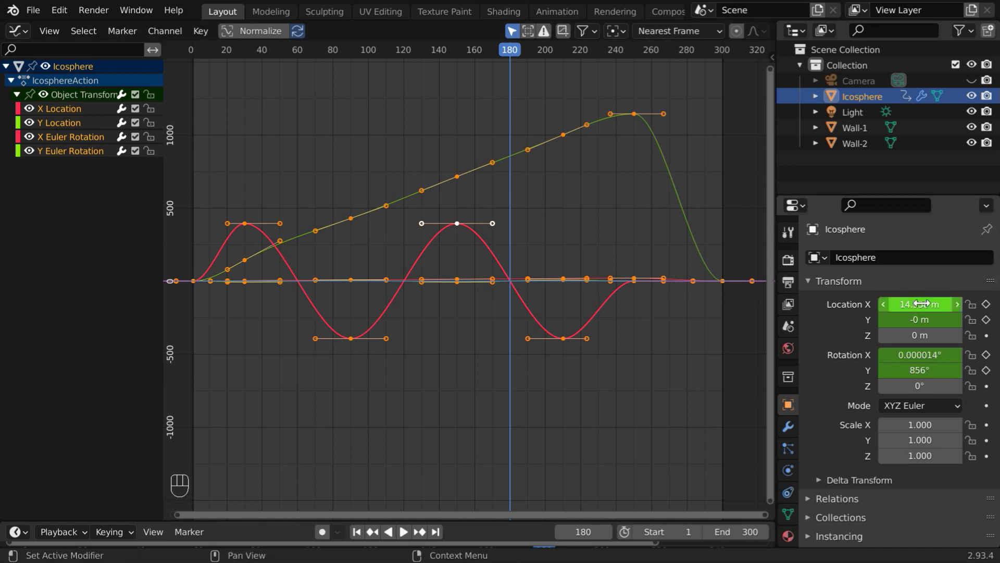
{"action": "left_click", "coordinate": [422, 532]}
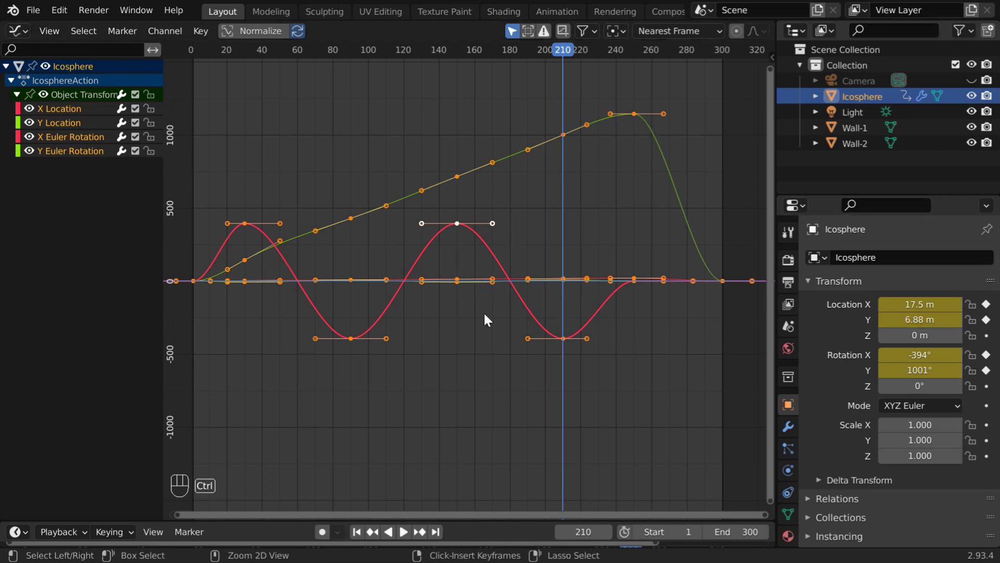
{"action": "middle_click_drag", "start_coordinate": [484, 318], "coordinate": [483, 147], "text": "ctrl"}
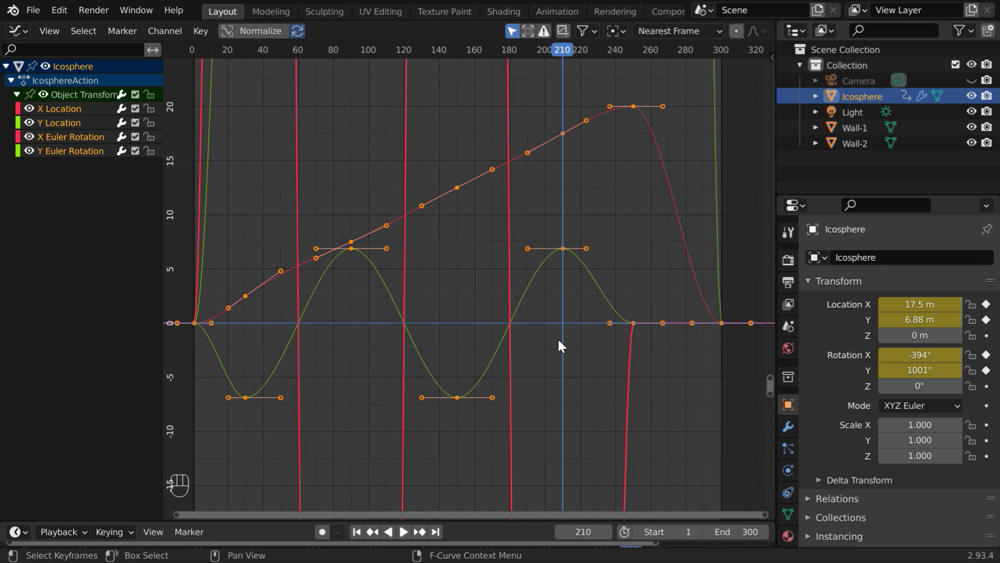
{"action": "left_click", "coordinate": [277, 35]}
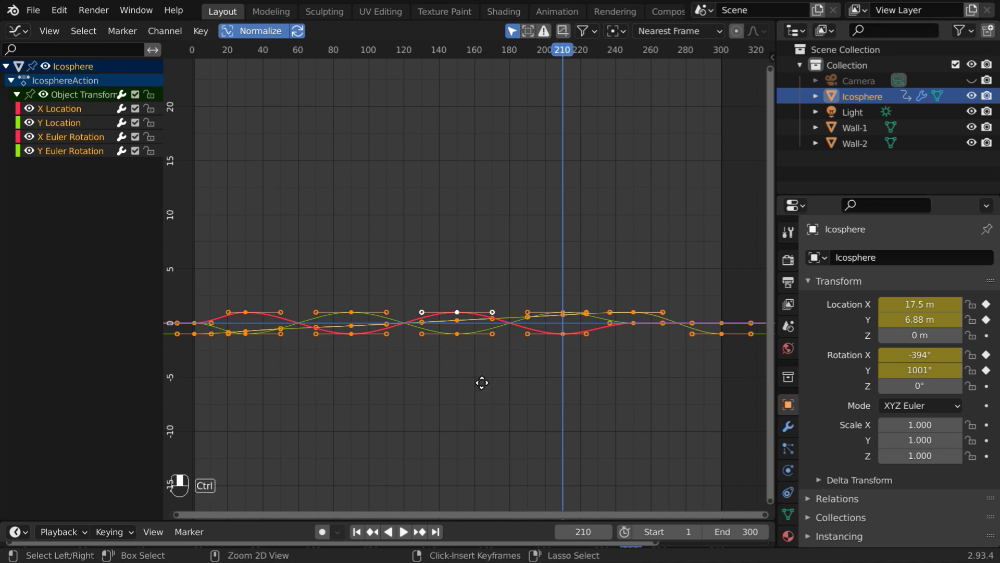
{"action": "middle_click_drag", "start_coordinate": [480, 384], "coordinate": [509, 196], "text": "ctrl"}
{"action": "middle_click_drag", "start_coordinate": [473, 278], "coordinate": [500, 284], "text": "ctrl"}
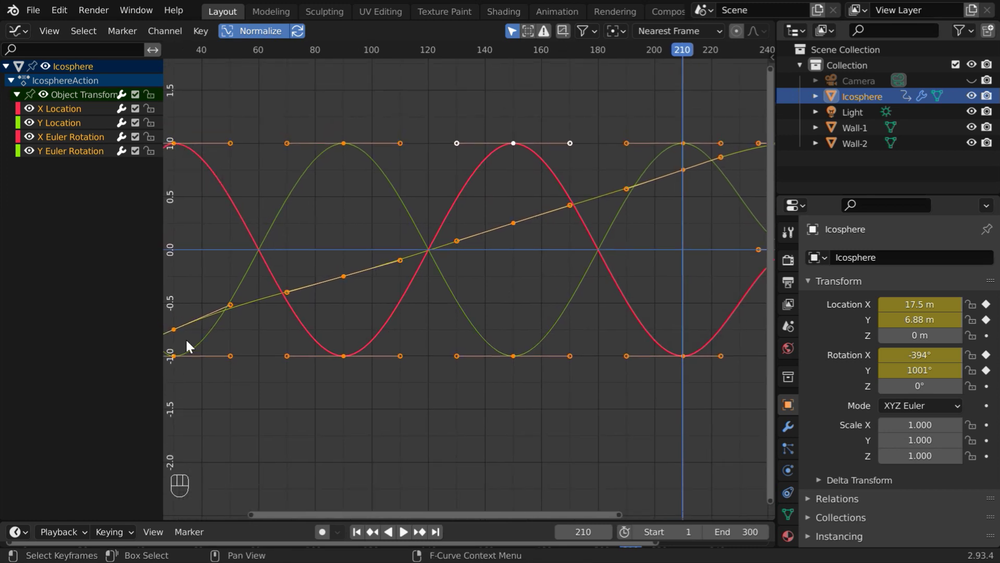
{"action": "mouse_move", "coordinate": [485, 259]}
{"action": "middle_mouse_down", "text": "ctrl"}
{"action": "mouse_move", "coordinate": [493, 262]}
{"action": "mouse_move", "coordinate": [458, 260]}
{"action": "mouse_move", "coordinate": [469, 261]}
{"action": "middle_mouse_up", "text": "ctrl"}
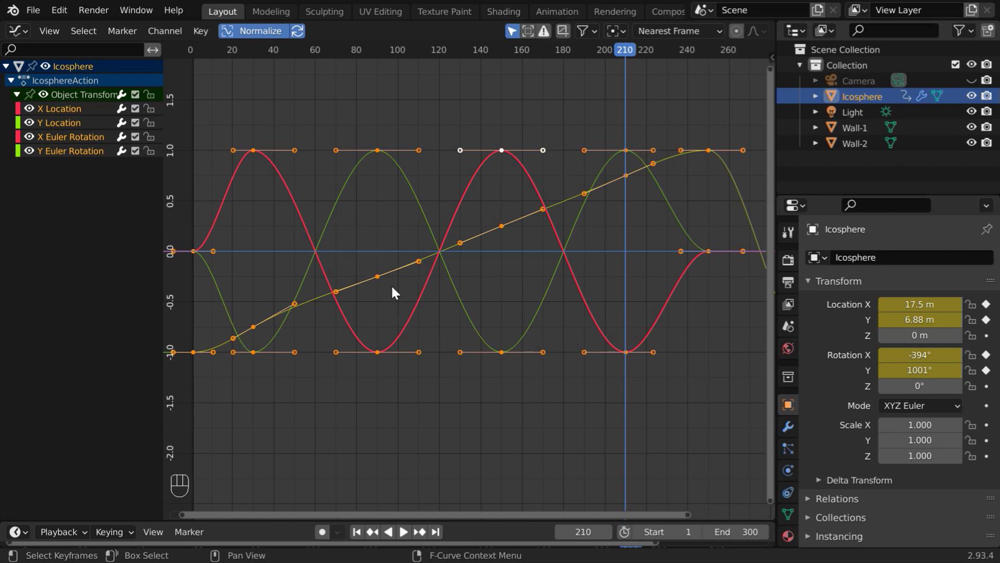
{"action": "left_click", "coordinate": [260, 30]}
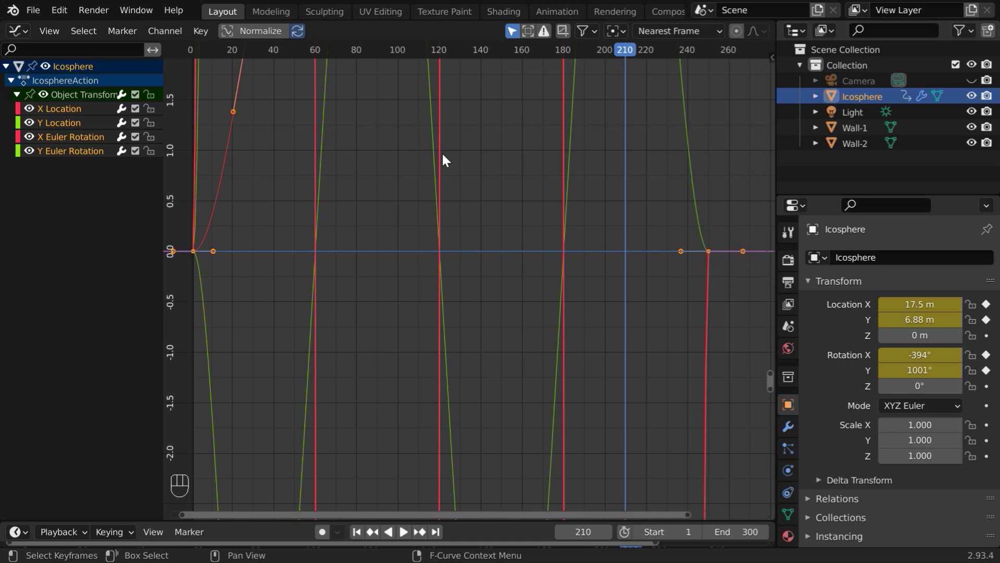
{"action": "middle_click_drag", "start_coordinate": [493, 156], "coordinate": [478, 265], "text": "ctrl"}
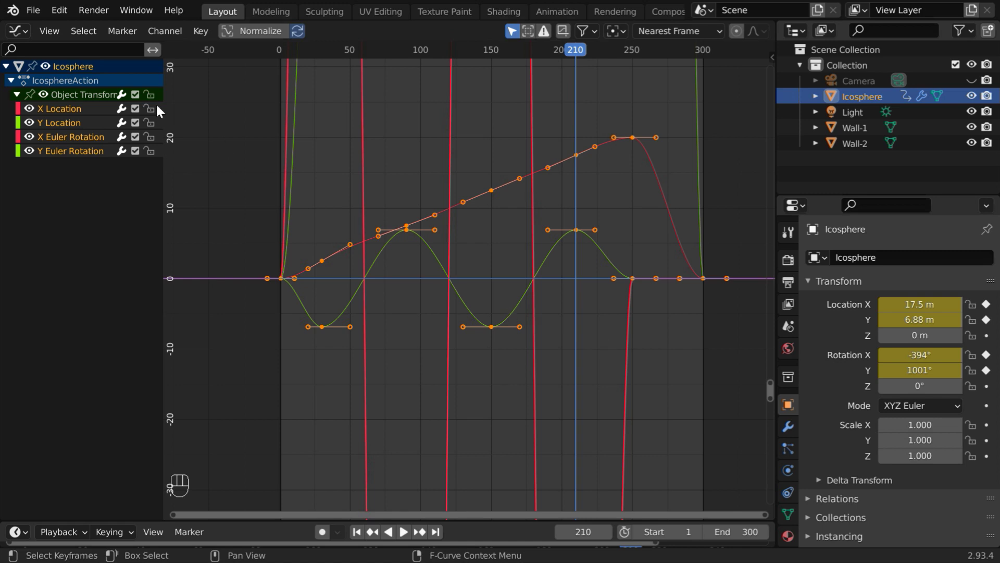
Switch the area back to the 3D Viewport and return to frame 1
{"action": "left_click", "coordinate": [23, 30]}
{"action": "left_click", "coordinate": [46, 74]}
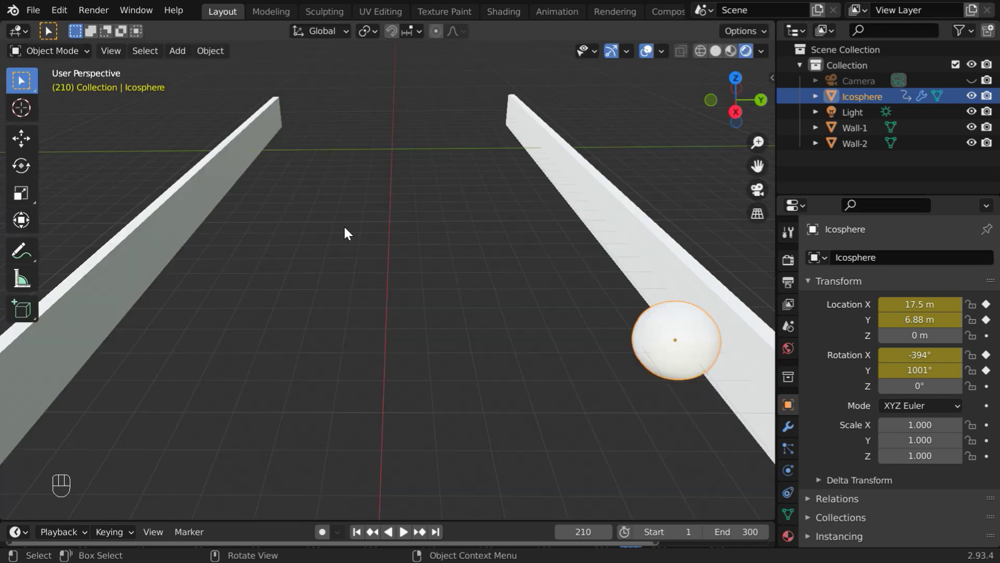
{"action": "left_click", "coordinate": [356, 531]}
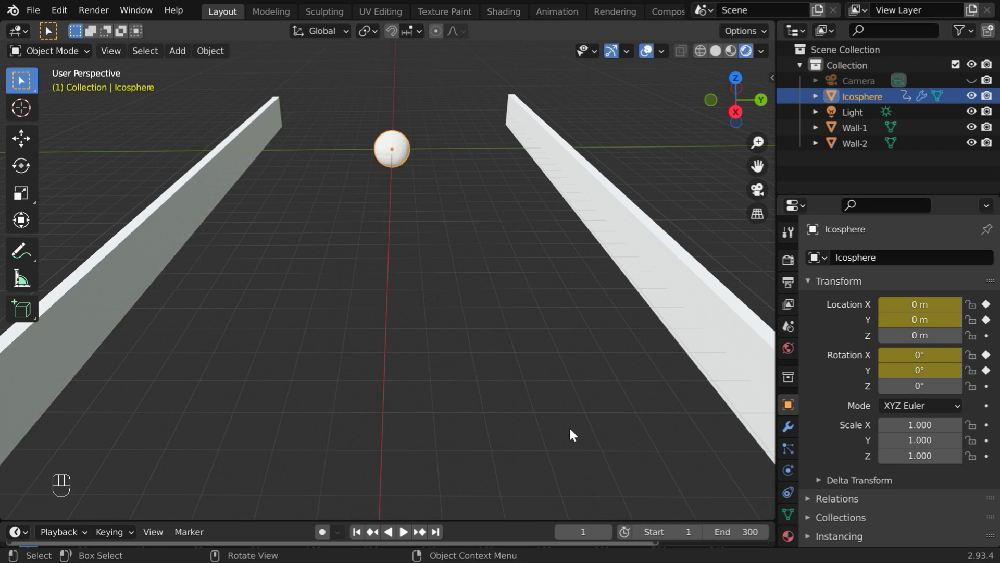
Add a cube and set its Location Z to 5 m
{"action": "left_click", "coordinate": [180, 51]}
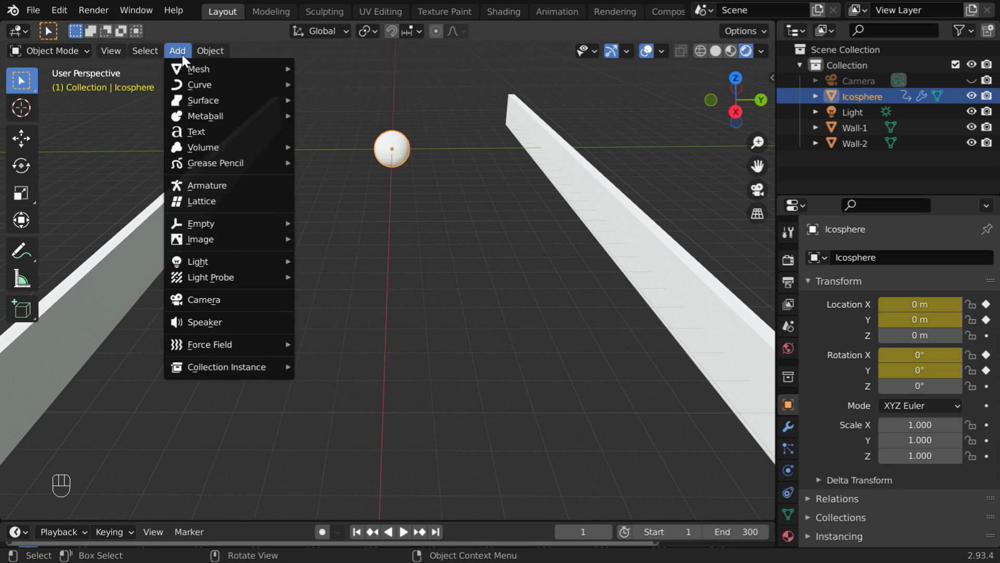
{"action": "mouse_move", "coordinate": [278, 72]}
{"action": "left_click", "coordinate": [336, 85]}
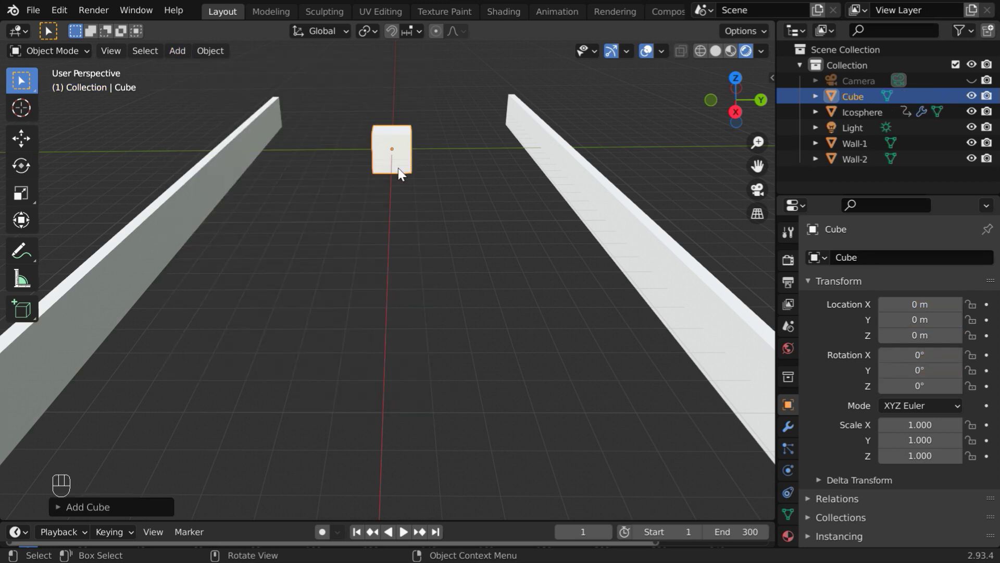
{"action": "middle_click_drag", "start_coordinate": [408, 158], "coordinate": [398, 205]}
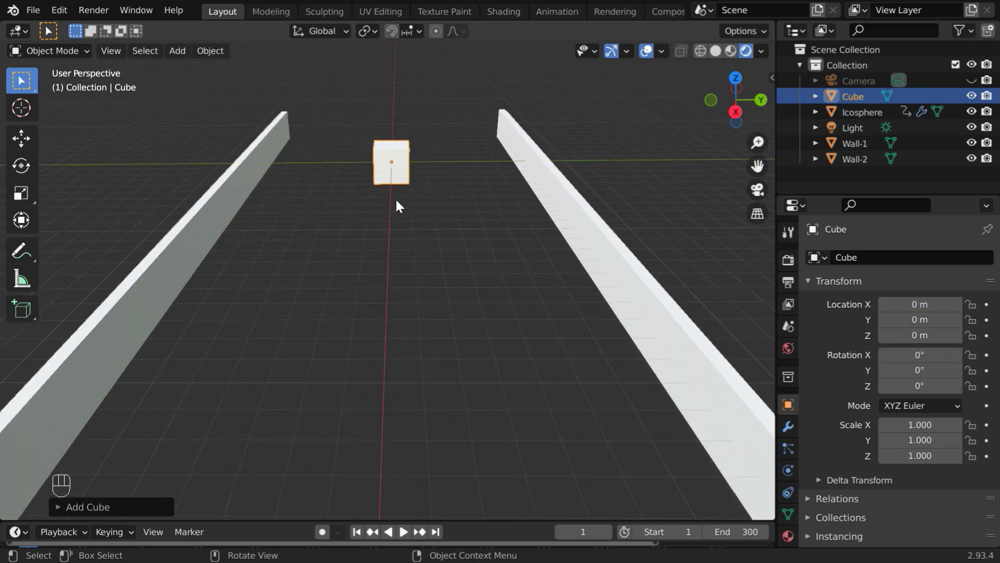
{"action": "left_click", "coordinate": [925, 335]}
{"action": "type", "text": "5"}
{"action": "key", "text": "Return"}
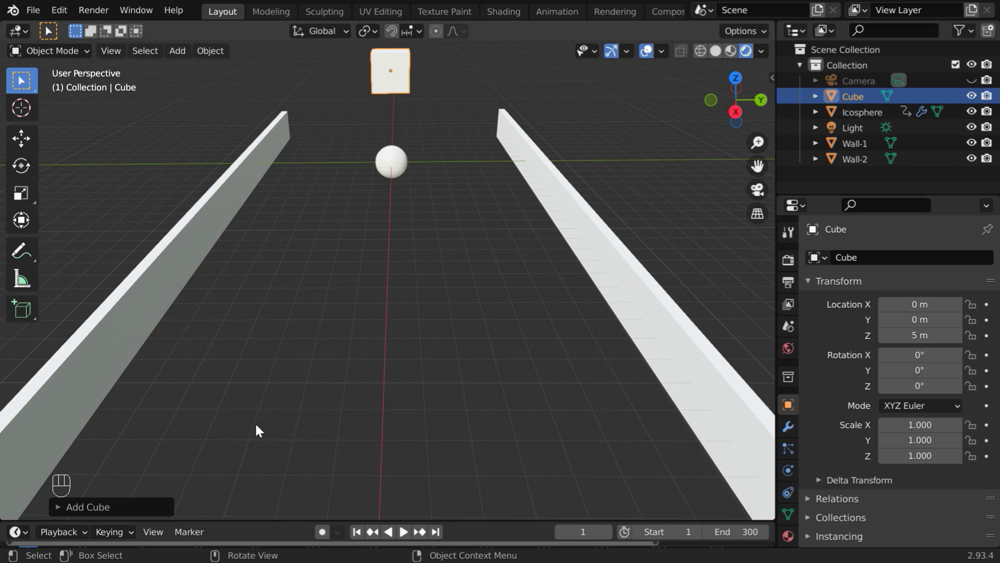
Switch the area to the Graph Editor and select the Icosphere in the Outliner
{"action": "left_click", "coordinate": [20, 30]}
{"action": "left_click", "coordinate": [233, 111]}
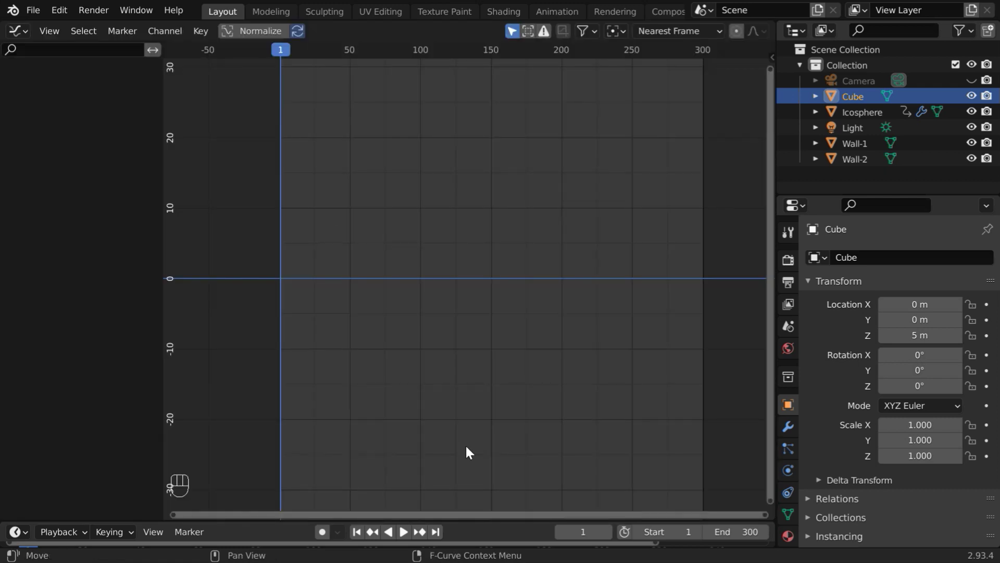
{"action": "left_click", "coordinate": [862, 111]}
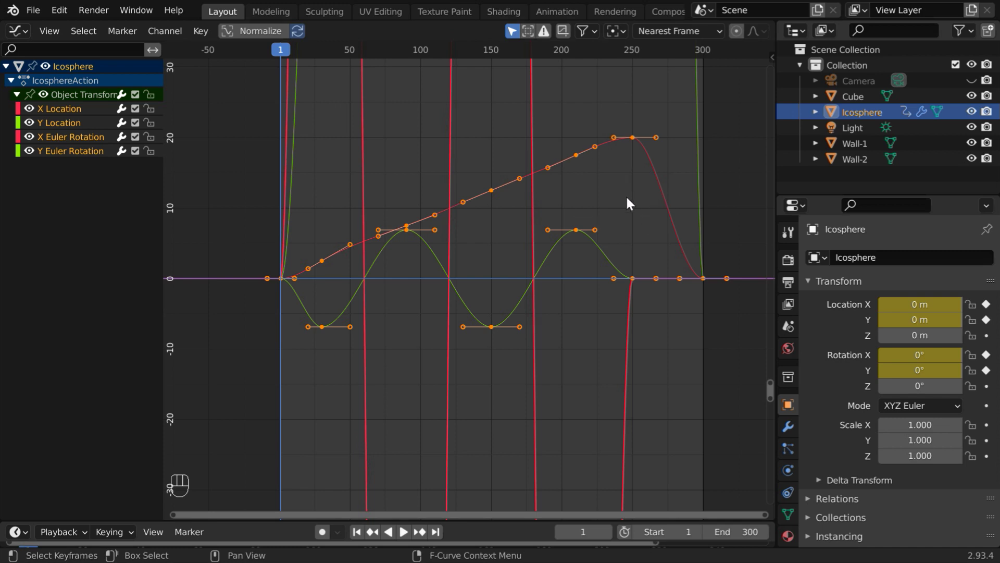
Select all of the Icosphere's keyframes and copy them
{"action": "key", "text": "a"}
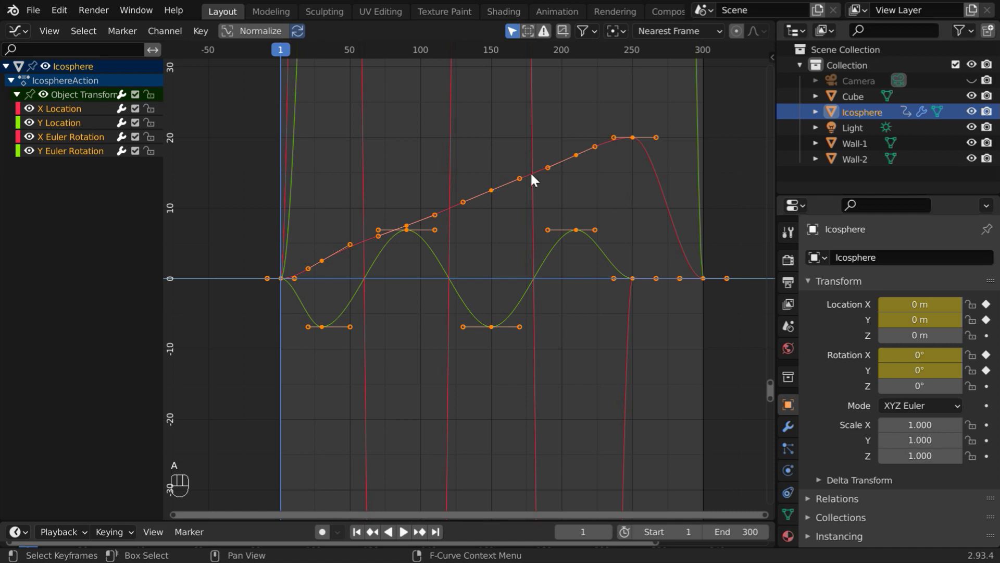
{"action": "left_click", "coordinate": [203, 30]}
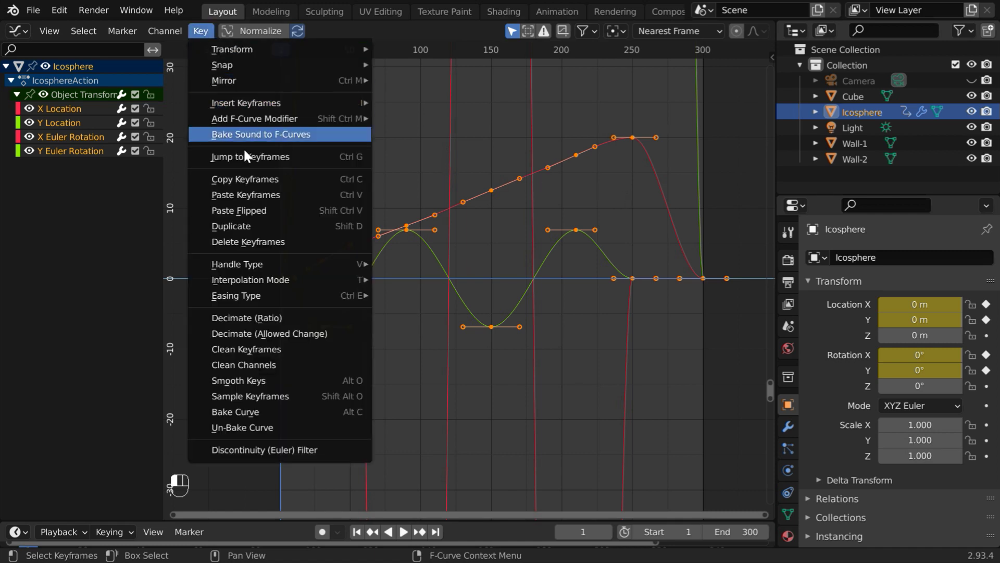
{"action": "left_click", "coordinate": [271, 179]}
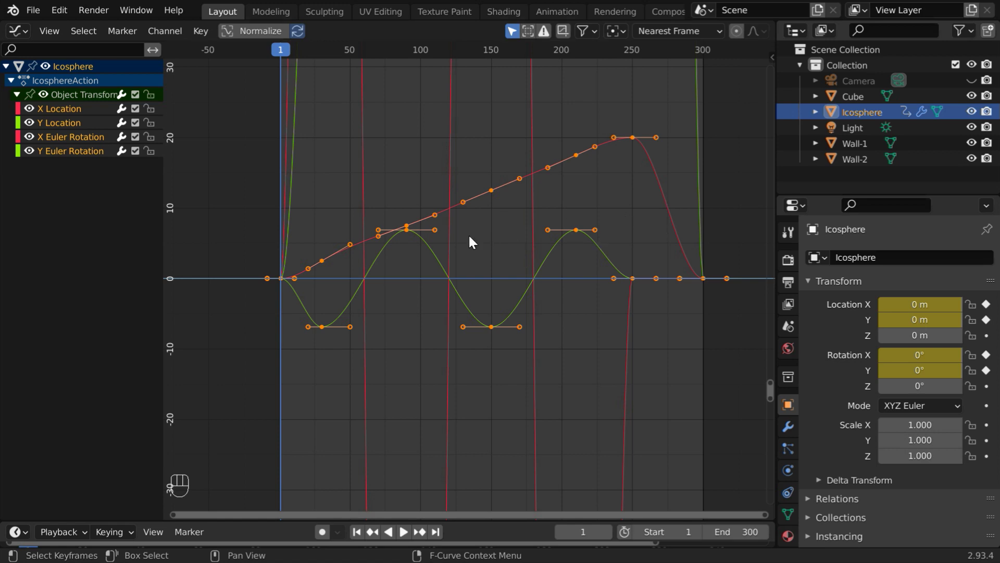
Select the Cube and keyframe its X and Y location at frame 1
{"action": "left_click", "coordinate": [855, 97]}
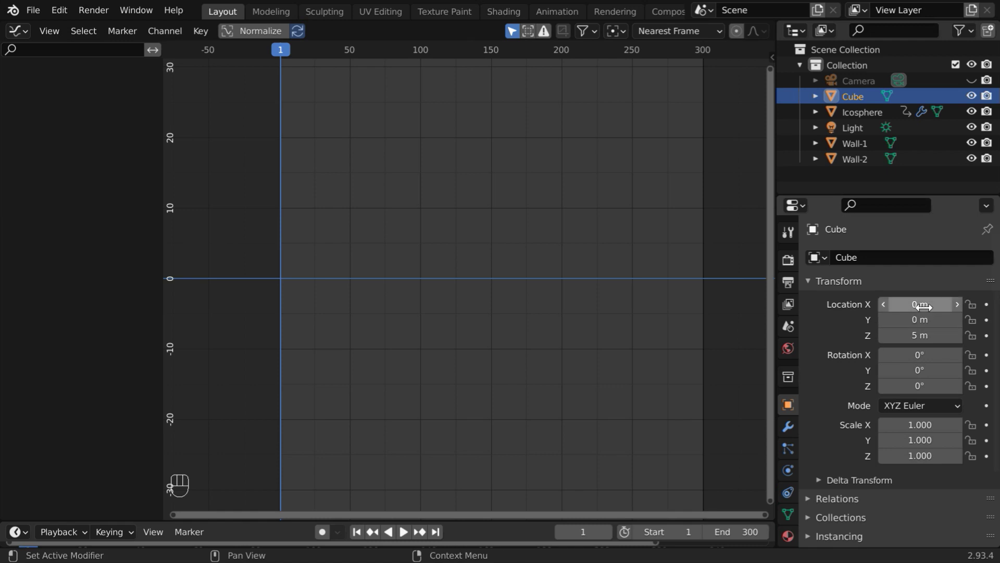
{"action": "left_click", "coordinate": [986, 305]}
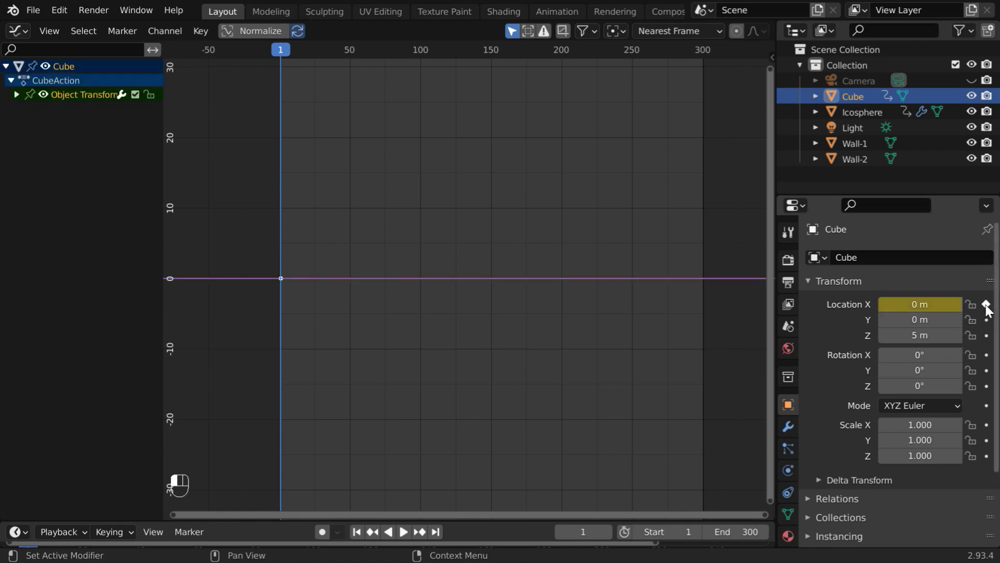
{"action": "left_click", "coordinate": [987, 320]}
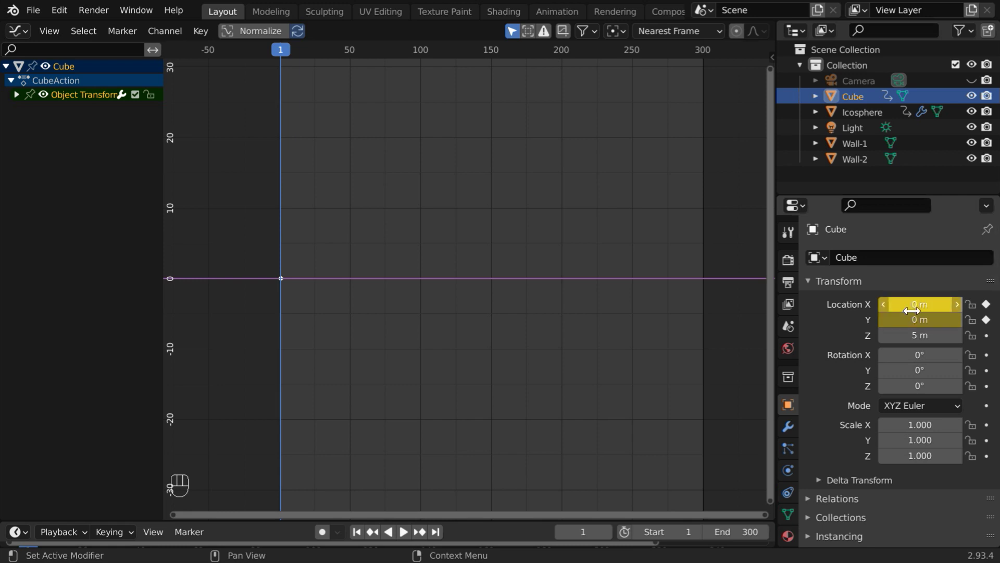
Paste the copied location keyframes onto the Cube and compare its curves with the Icosphere's
{"action": "left_click", "coordinate": [17, 95]}
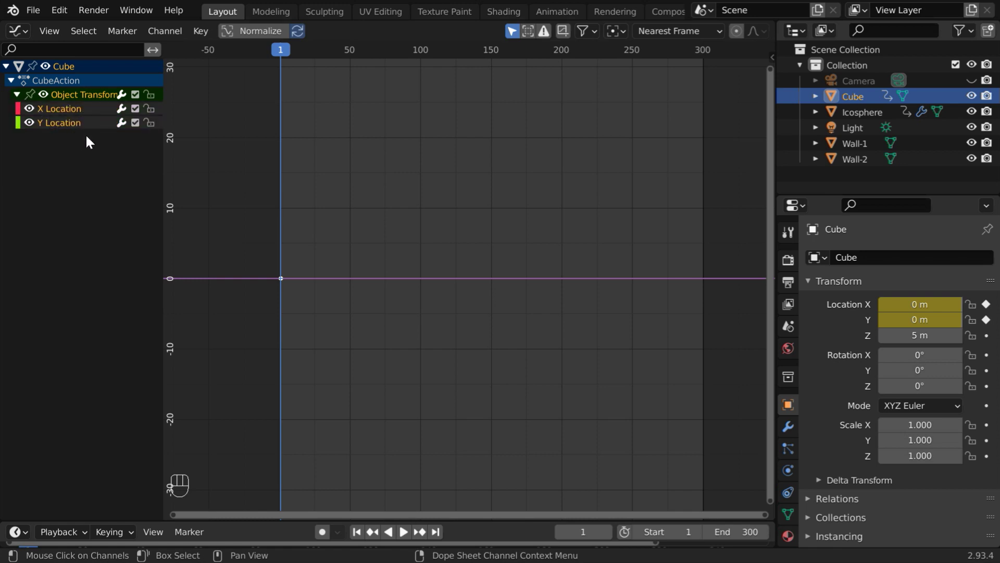
{"action": "left_click", "coordinate": [201, 31]}
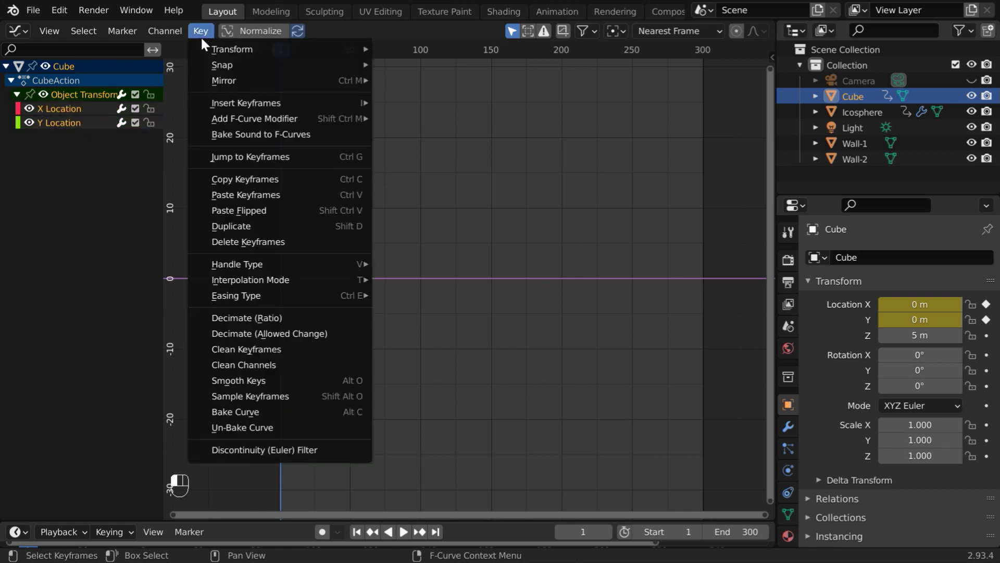
{"action": "left_click", "coordinate": [296, 195]}
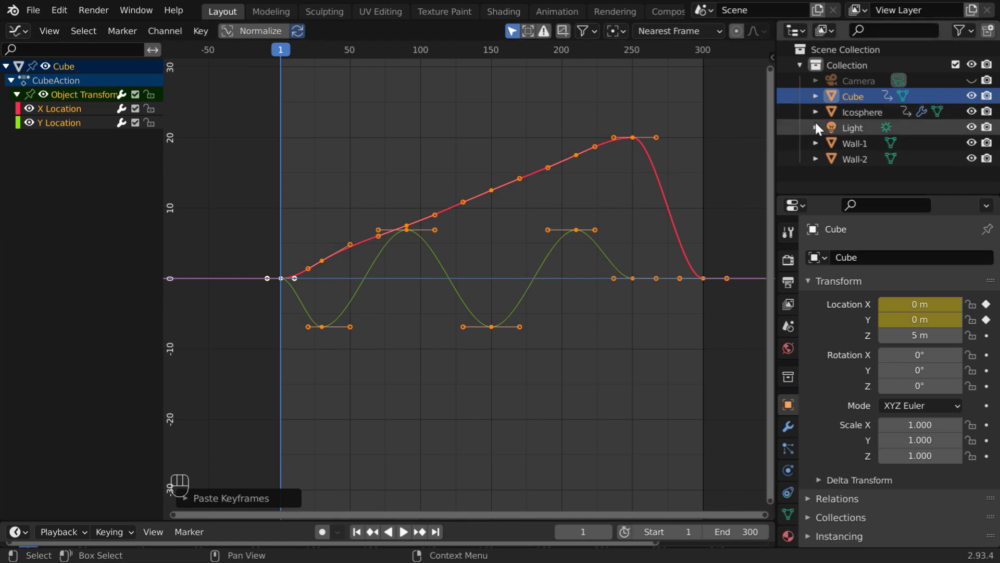
{"action": "left_click", "coordinate": [856, 110]}
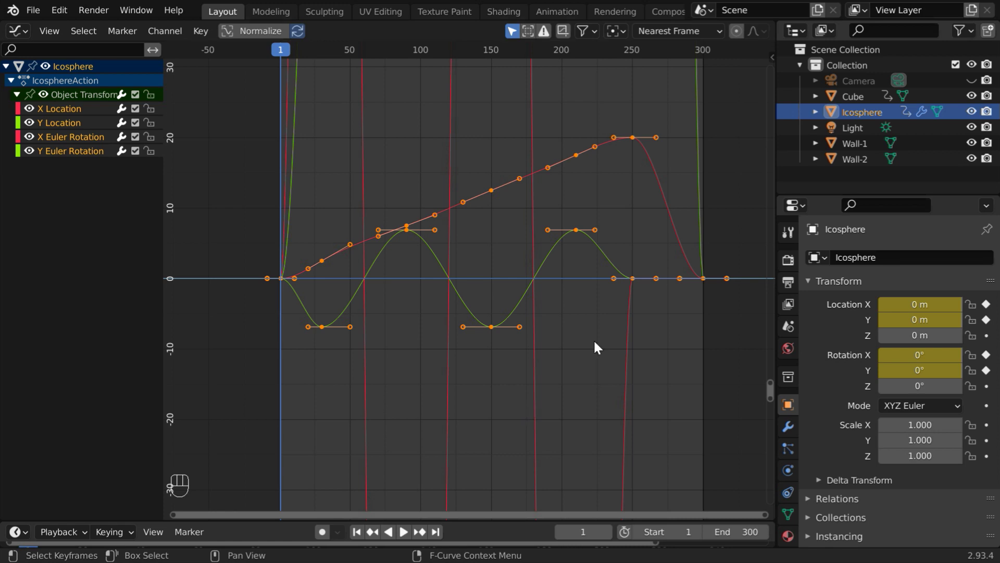
{"action": "left_click", "coordinate": [859, 96]}
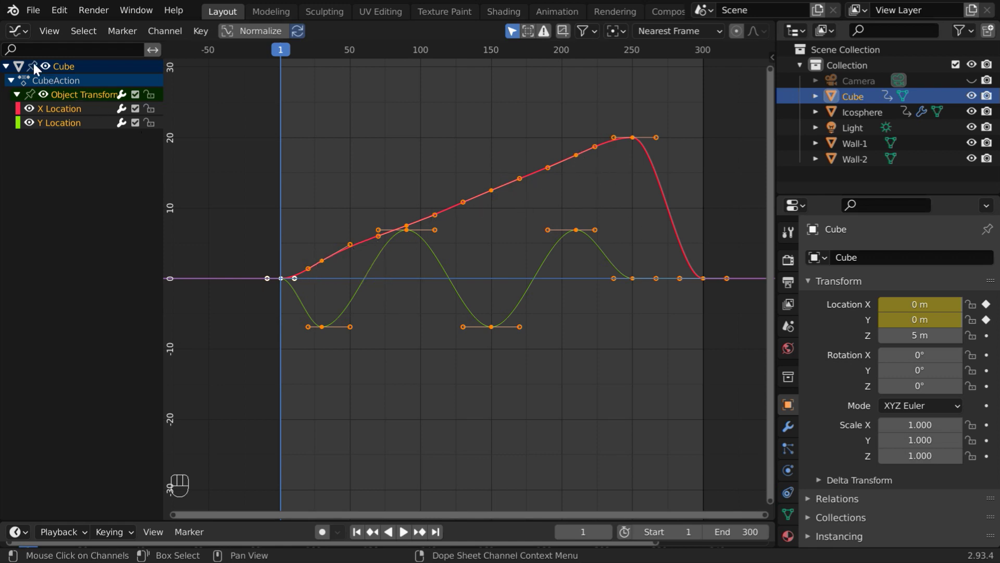
{"action": "left_click", "coordinate": [20, 29]}
Back in the 3D Viewport, play the animation to watch the Cube follow, then rewind to frame 1
{"action": "left_click", "coordinate": [44, 73]}
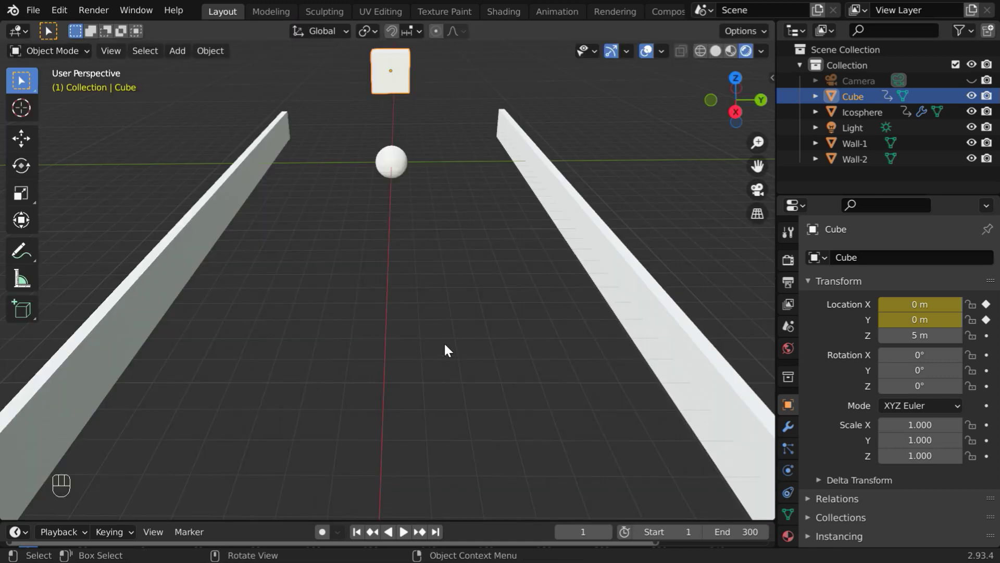
{"action": "left_click", "coordinate": [357, 533]}
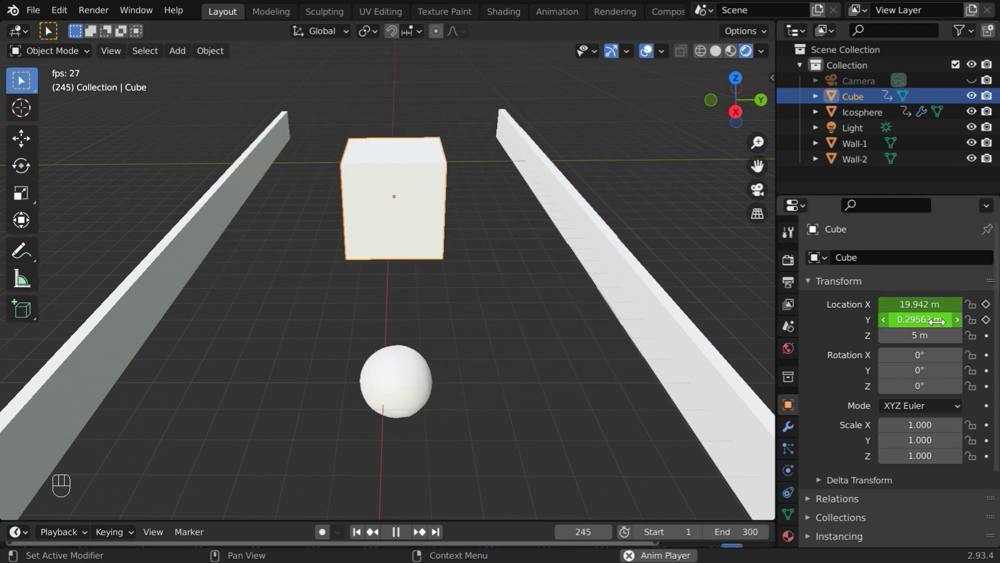
{"action": "left_click", "coordinate": [396, 532]}
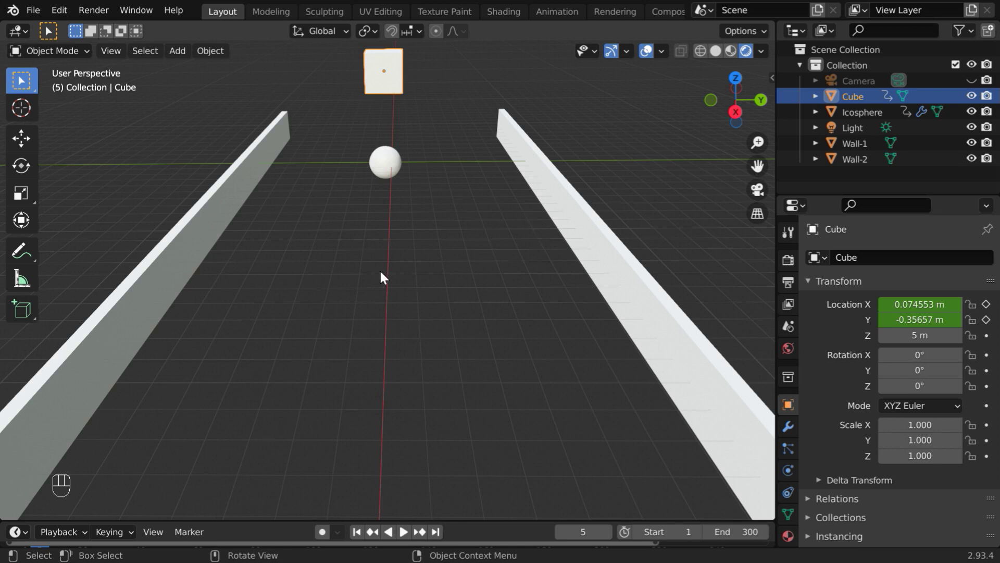
{"action": "left_click", "coordinate": [357, 531]}
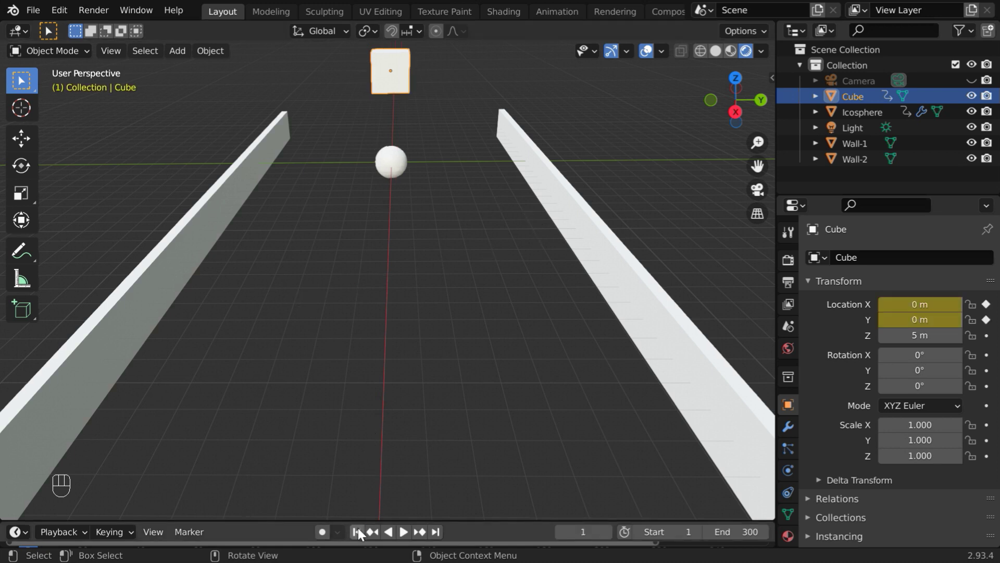
In the Graph Editor, slide the Cube's location keyframes about 18-20 frames later in time, then return to the 3D Viewport
{"action": "left_click", "coordinate": [19, 30]}
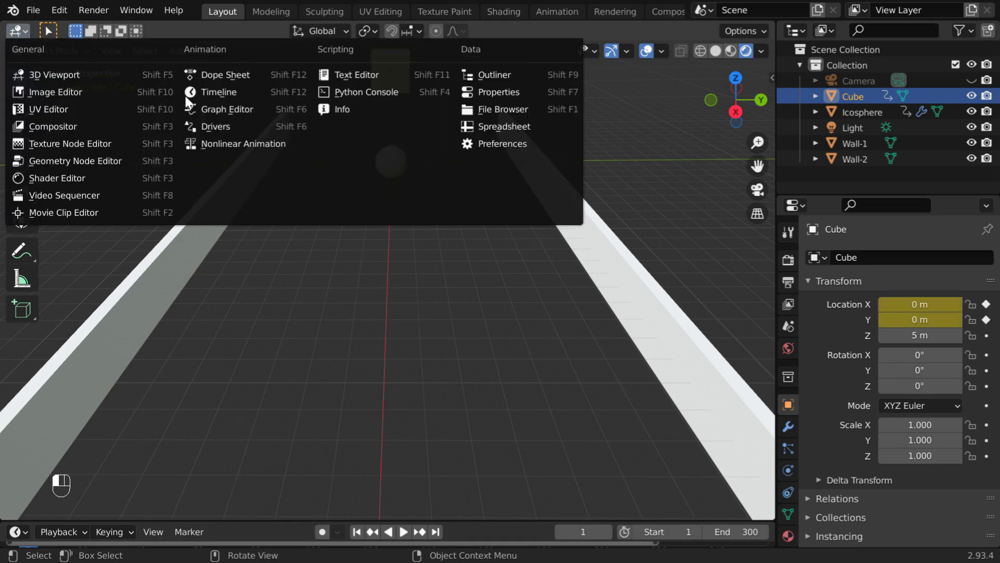
{"action": "left_click", "coordinate": [226, 108]}
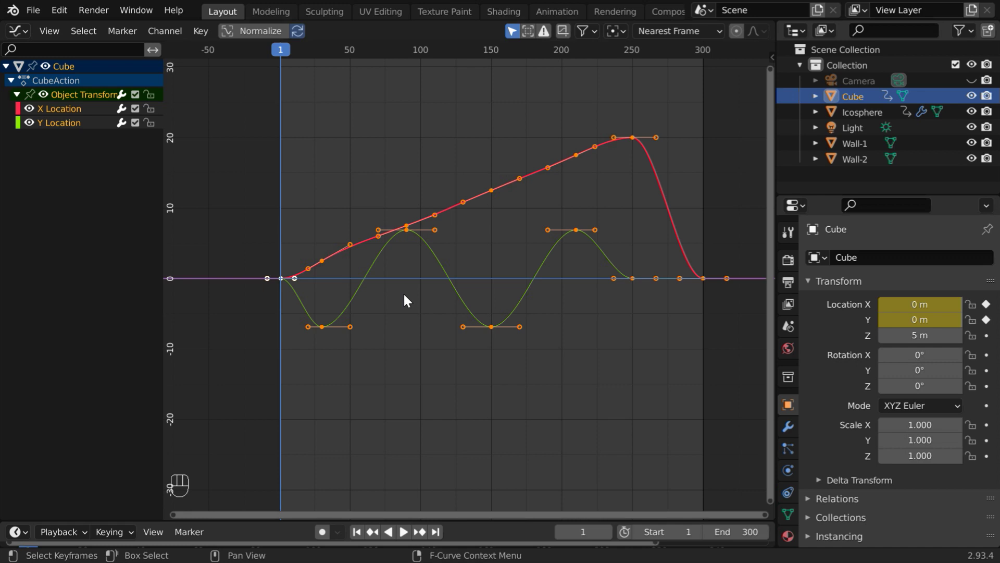
{"action": "key", "text": "g"}
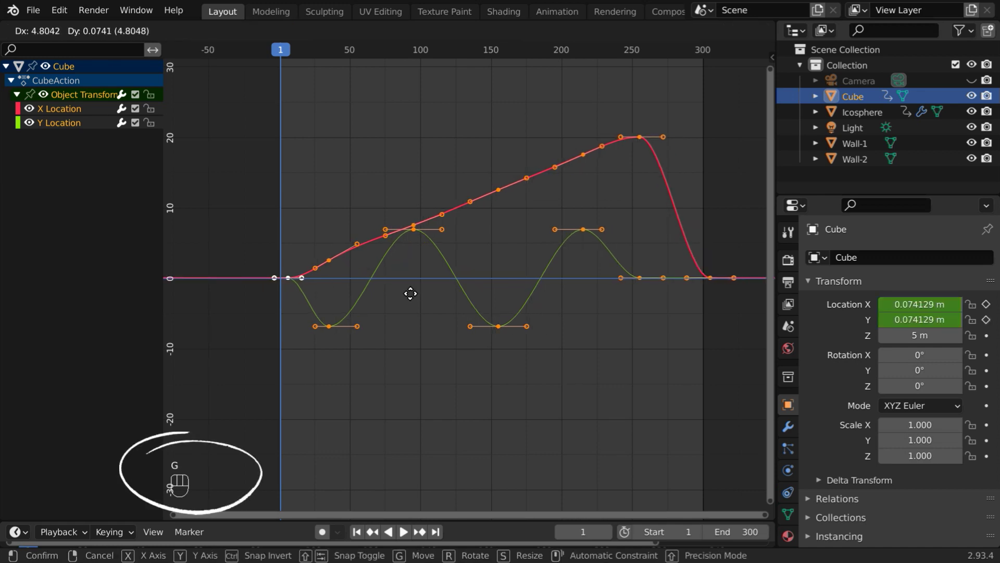
{"action": "key", "text": "x"}
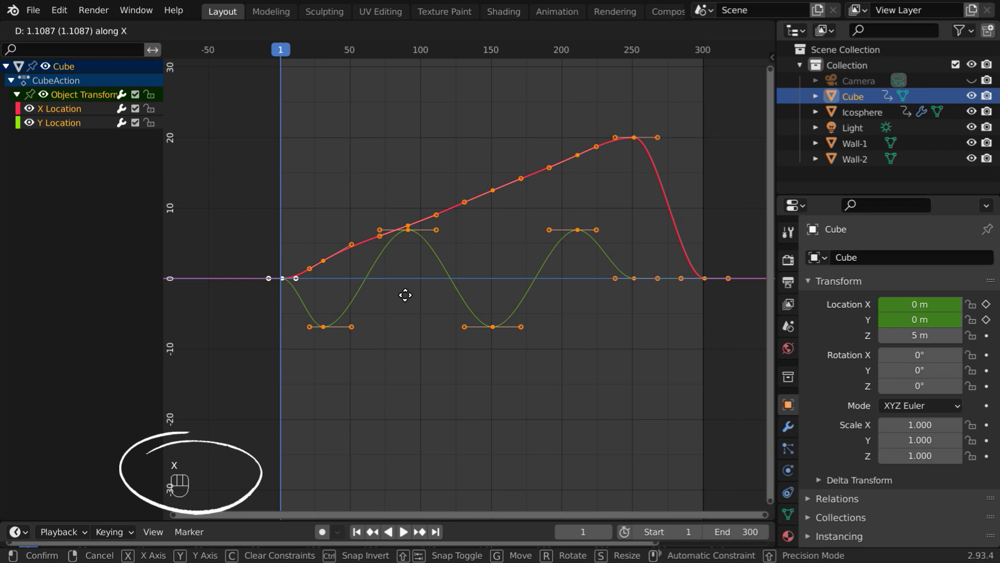
{"action": "left_click", "coordinate": [434, 296]}
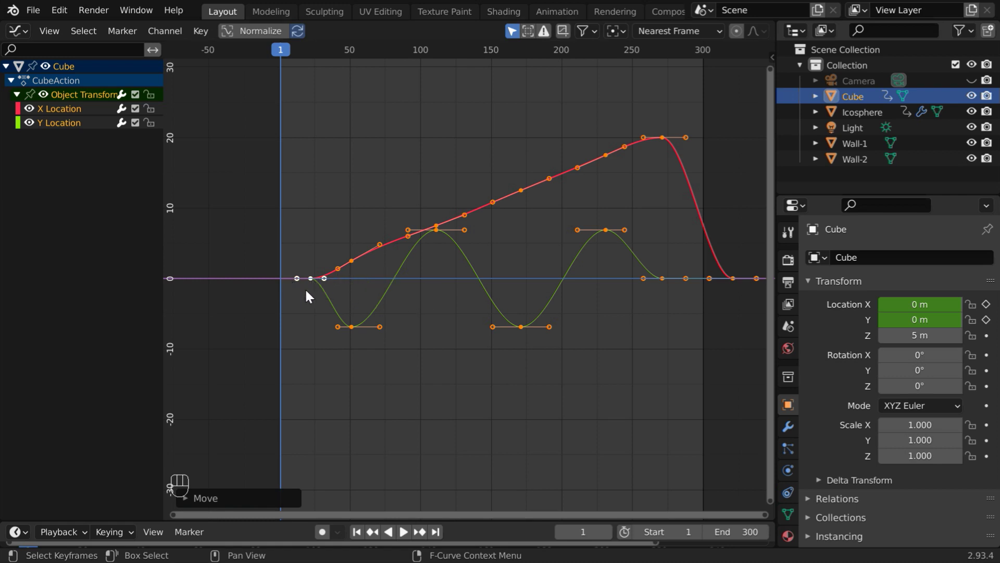
{"action": "left_click", "coordinate": [20, 32]}
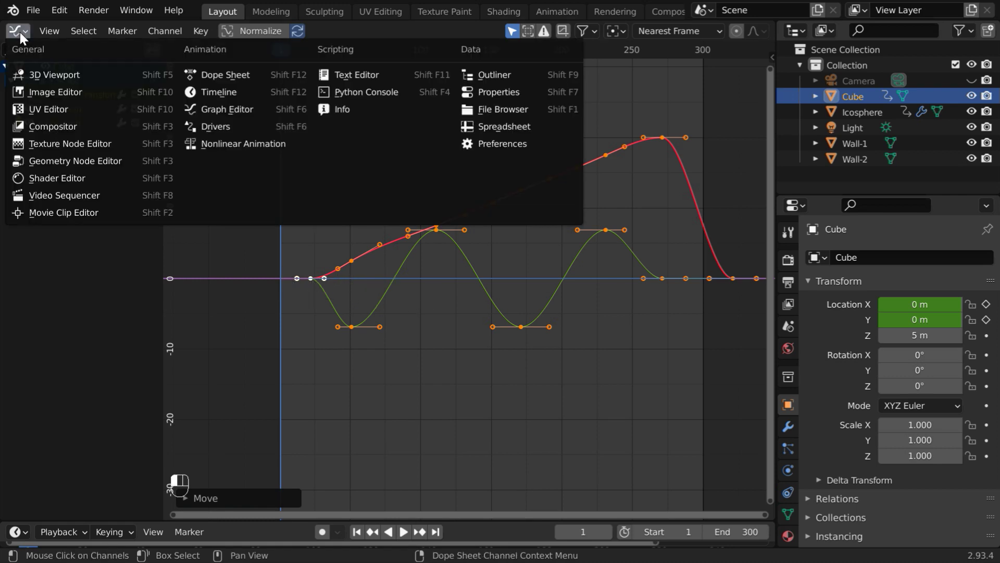
{"action": "left_click", "coordinate": [36, 69]}
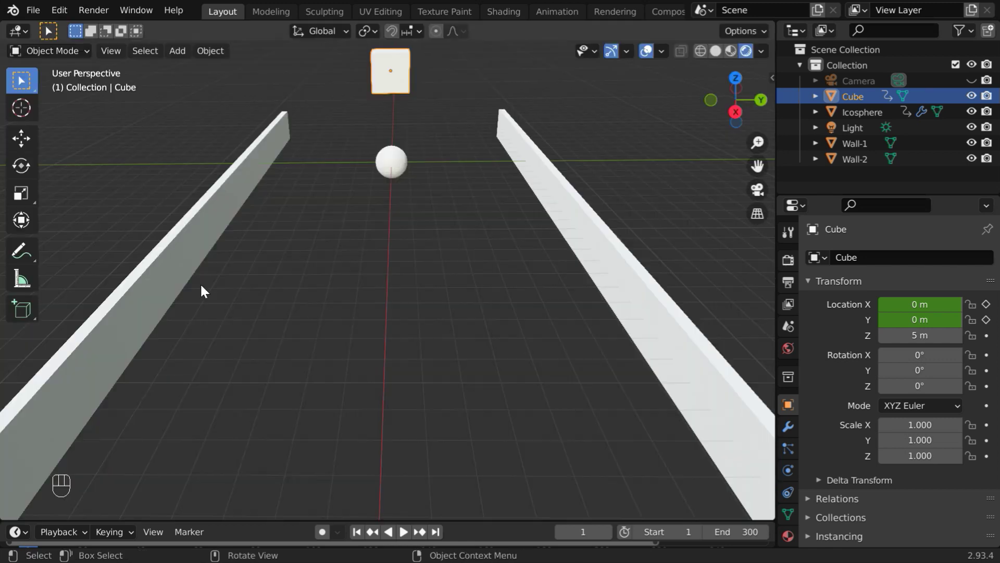
Play the animation and stop at frame 281, with the Cube trailing the ball at X 17.92 m
{"action": "left_click", "coordinate": [406, 532]}
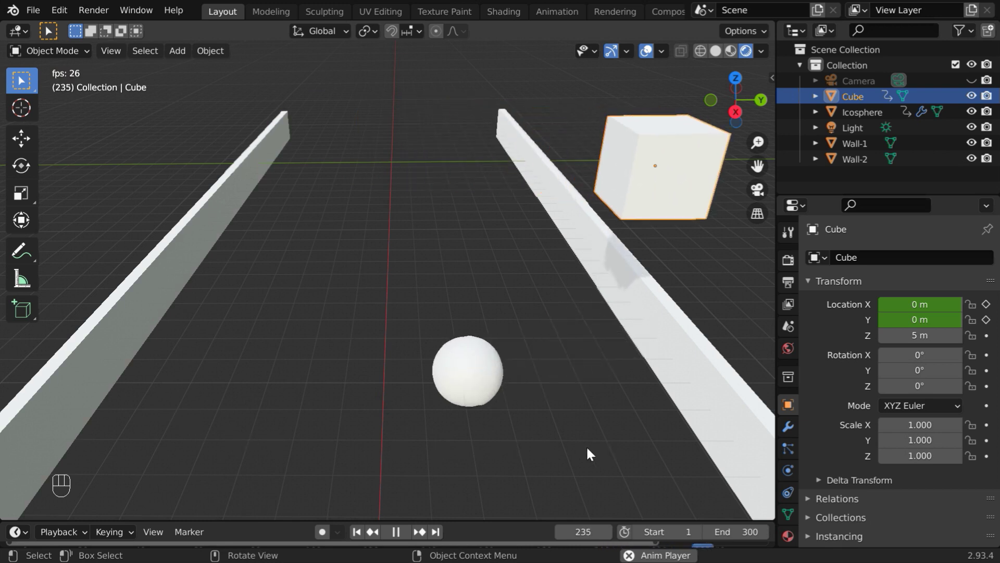
{"action": "left_click", "coordinate": [396, 532]}
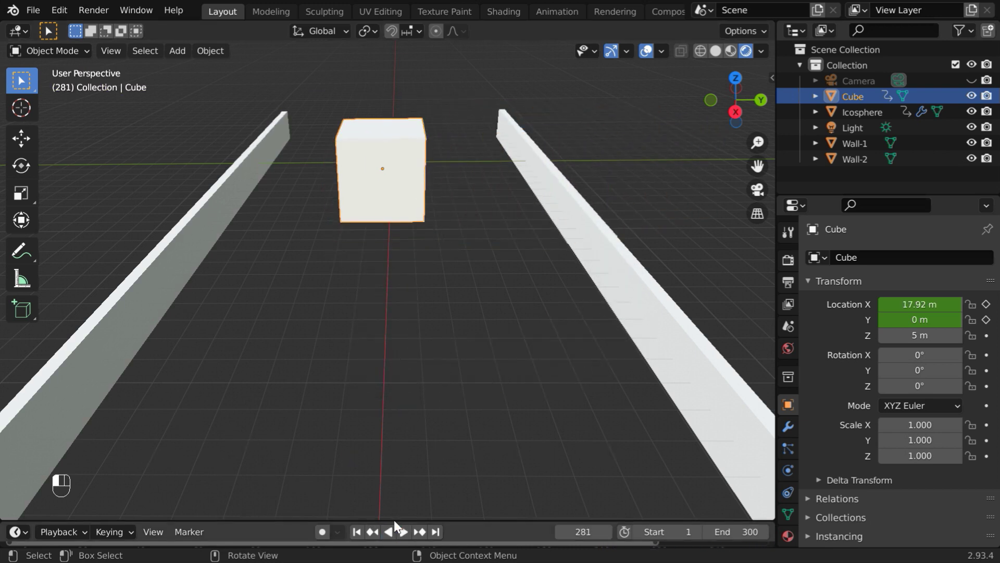
{"action": "left_click", "coordinate": [19, 30]}
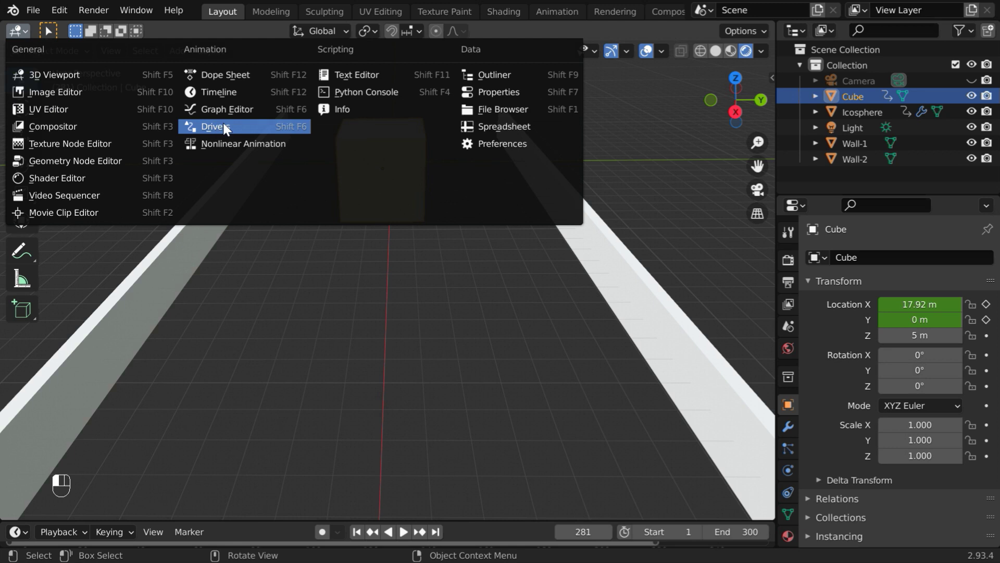
{"action": "left_click", "coordinate": [241, 108]}
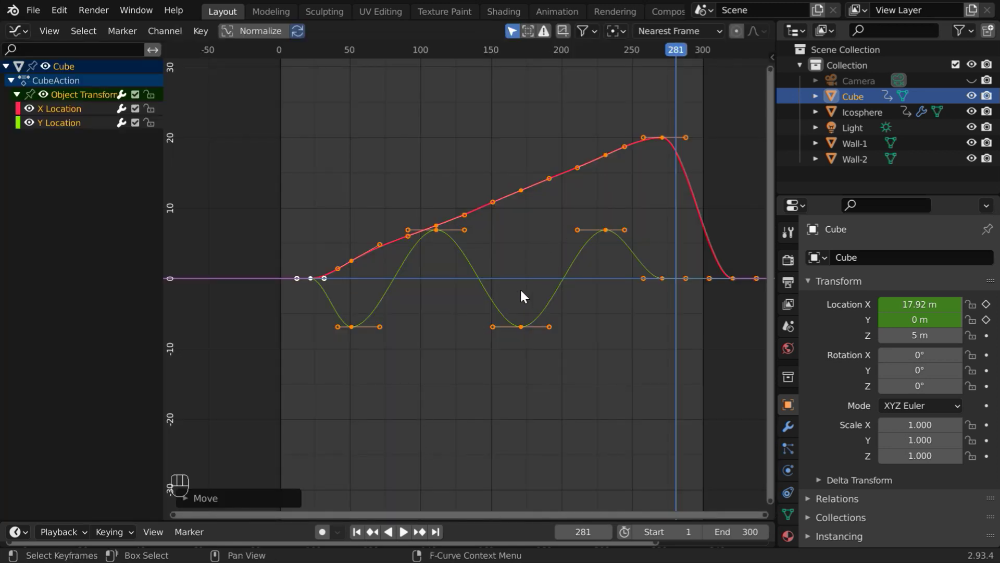
{"action": "middle_click_drag", "start_coordinate": [521, 287], "coordinate": [451, 313]}
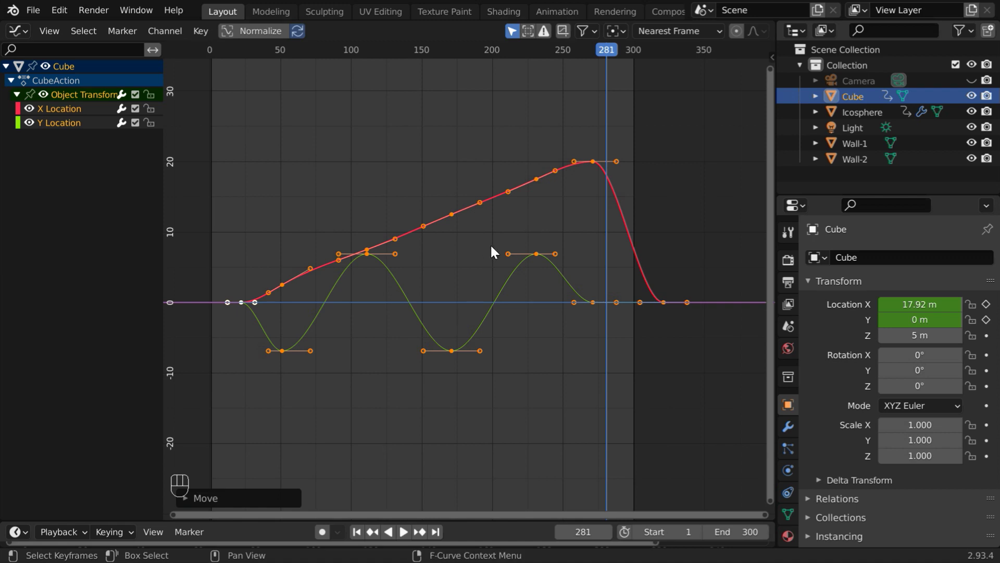
{"action": "scroll", "coordinate": [491, 250], "scroll_direction": "up", "scroll_amount": 2}
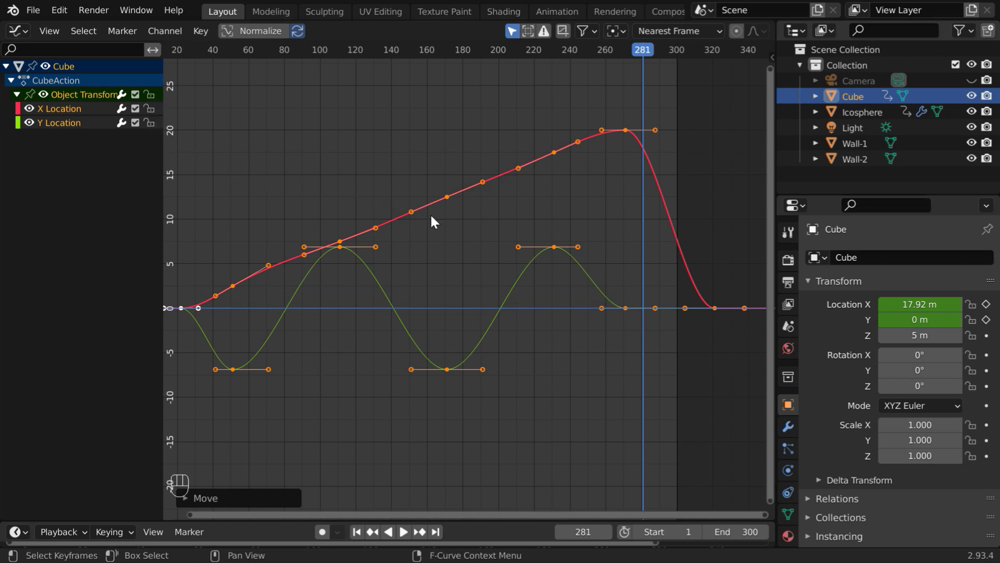
{"action": "left_click", "coordinate": [438, 181]}
{"action": "left_click", "coordinate": [447, 197]}
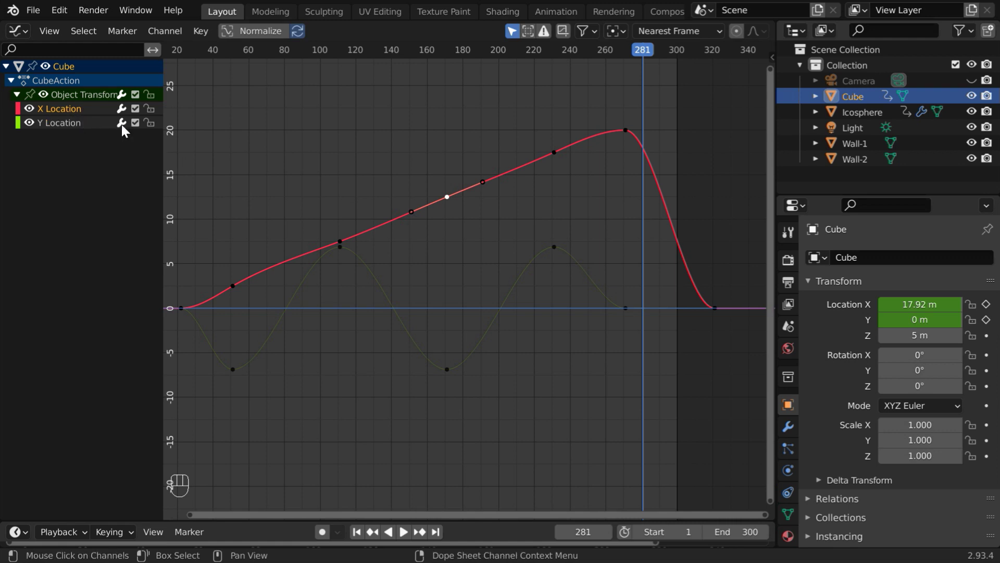
{"action": "left_click", "coordinate": [149, 123]}
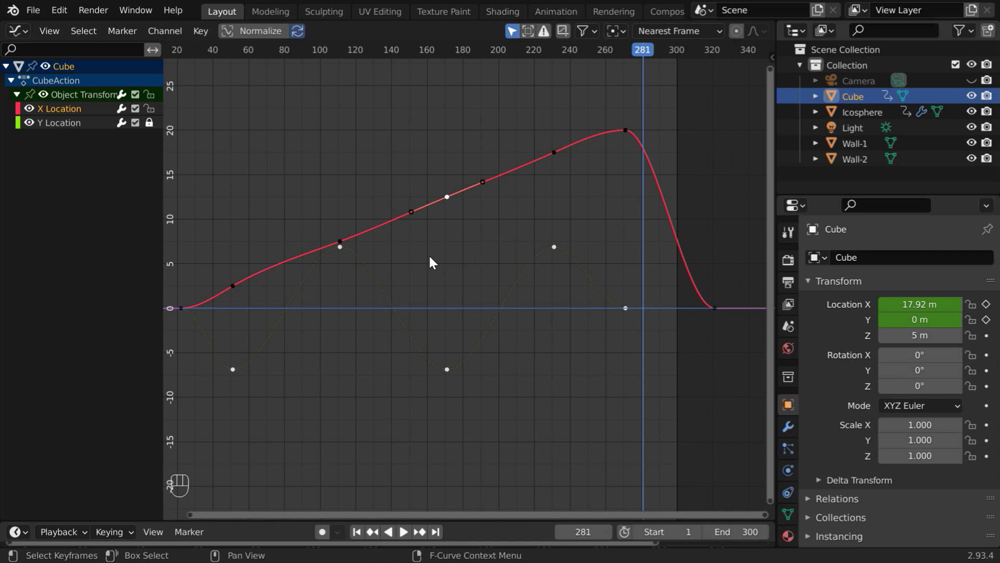
{"action": "key", "text": "a"}
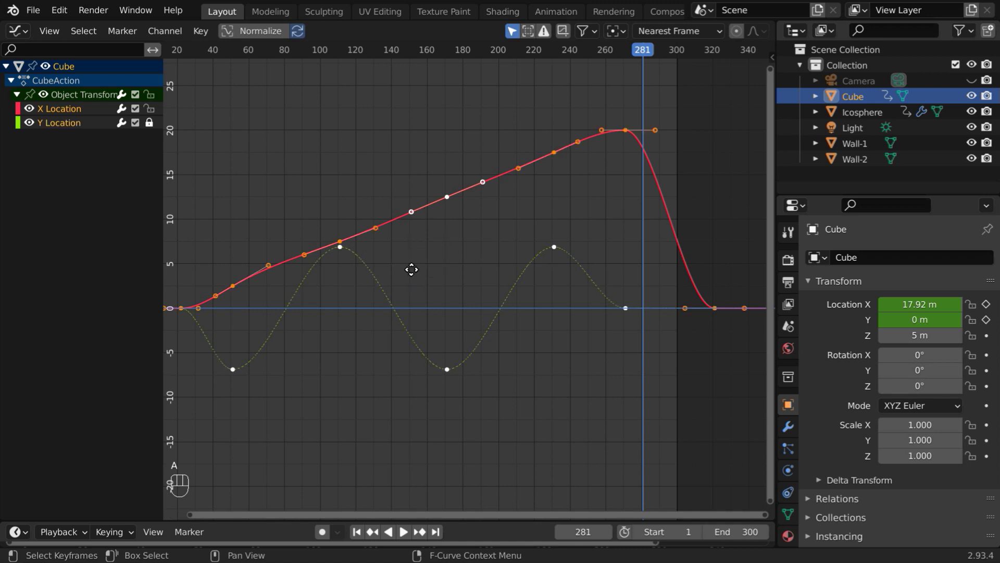
{"action": "key", "text": "g"}
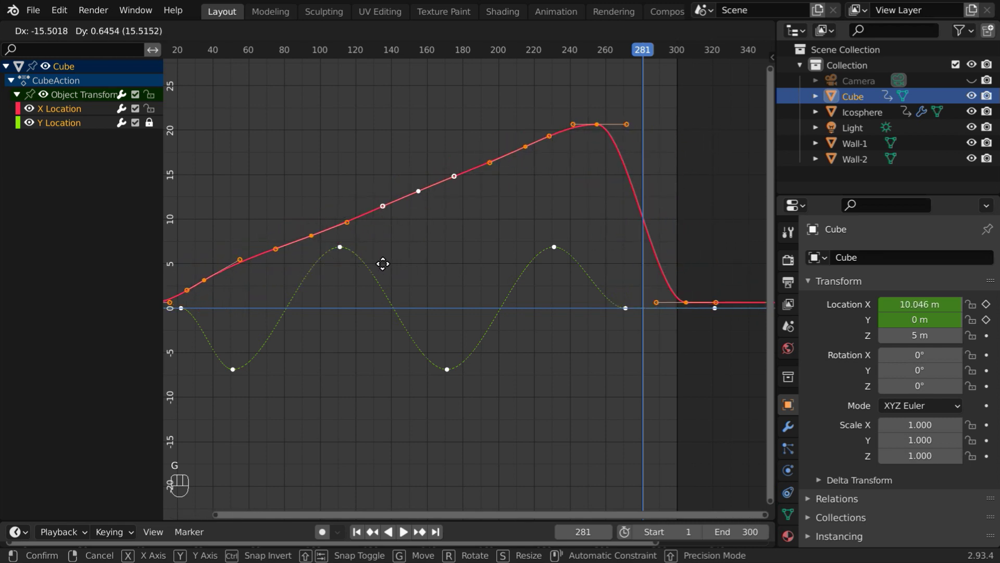
{"action": "key", "text": "Escape"}
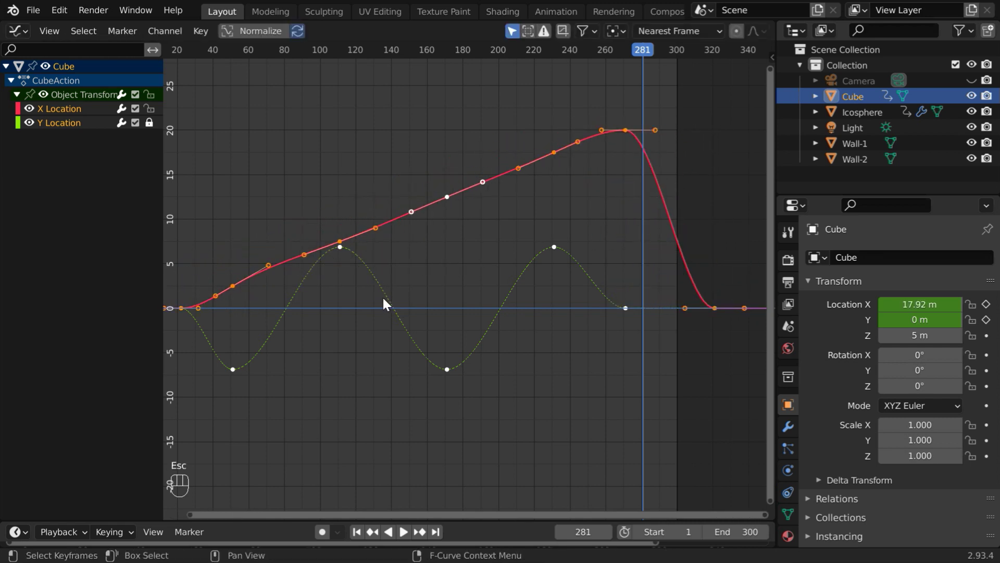
Select X Location keys, including the one at frame 160, and bring up the interpolation options
{"action": "left_click", "coordinate": [312, 180]}
{"action": "left_click", "coordinate": [447, 197]}
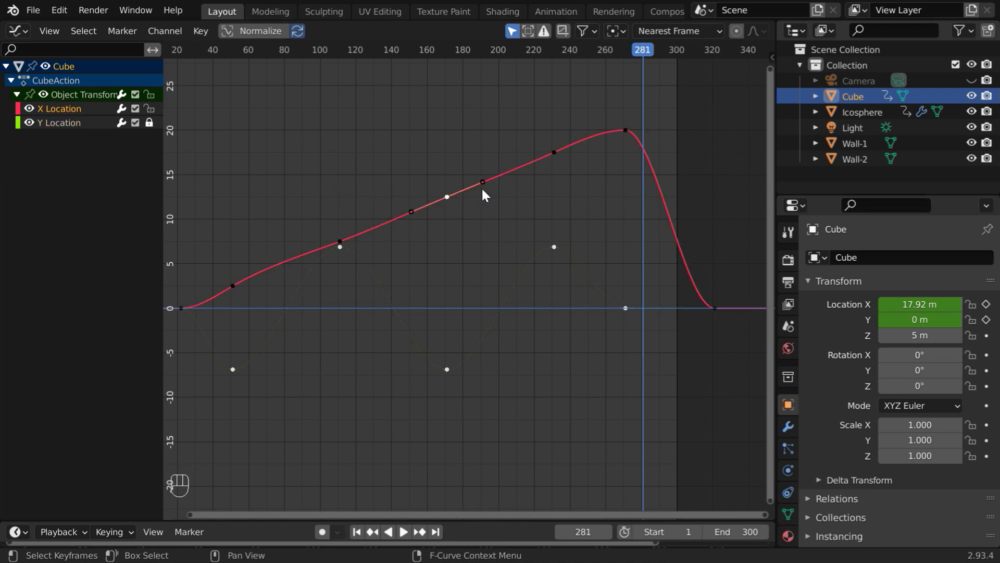
{"action": "left_click", "coordinate": [554, 153]}
{"action": "right_click", "coordinate": [553, 151]}
{"action": "mouse_move", "coordinate": [539, 222]}
Show the keyframe details sidebar and select the peak key at frame 271, value 20 m
{"action": "left_click", "coordinate": [772, 57]}
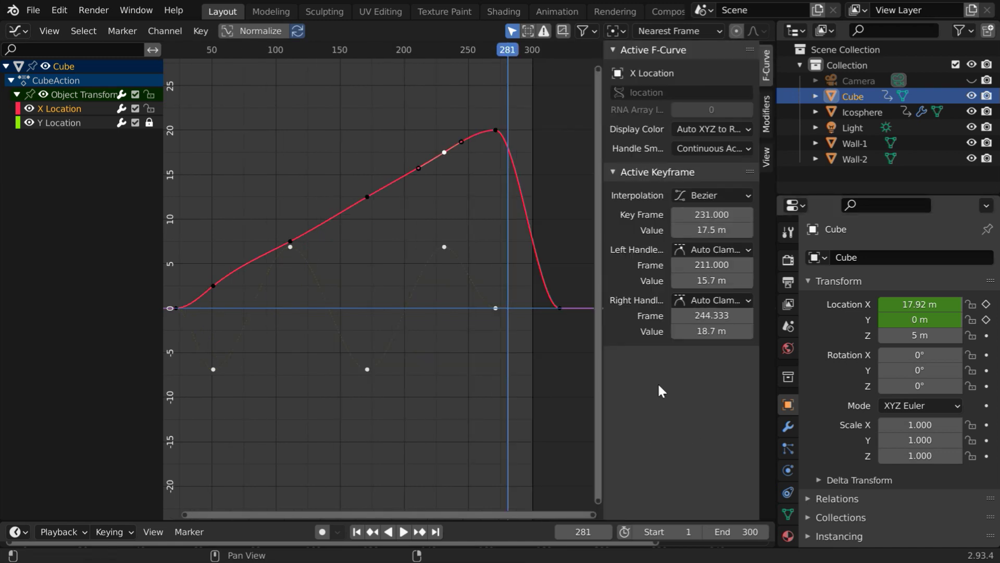
{"action": "key", "text": "n"}
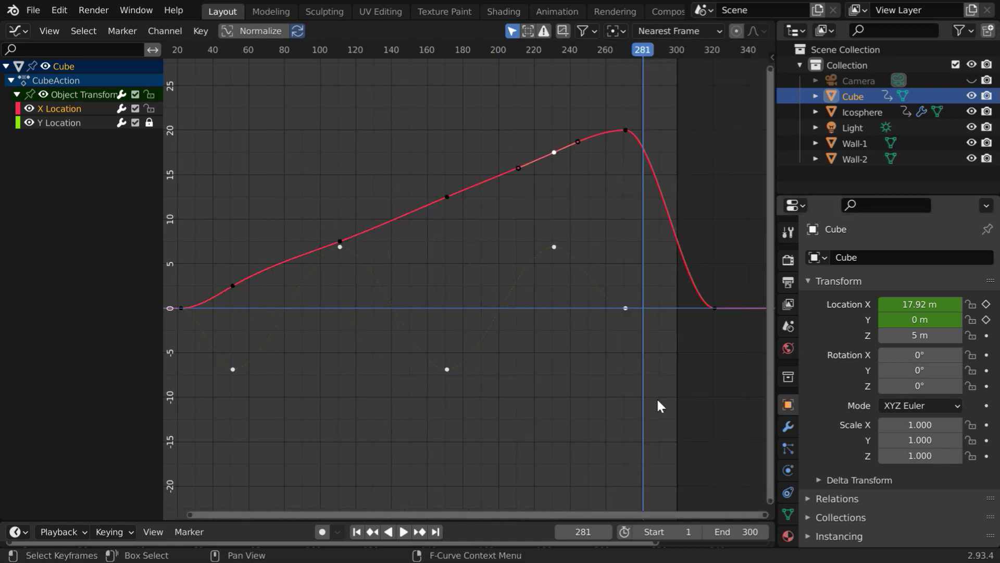
{"action": "key", "text": "n"}
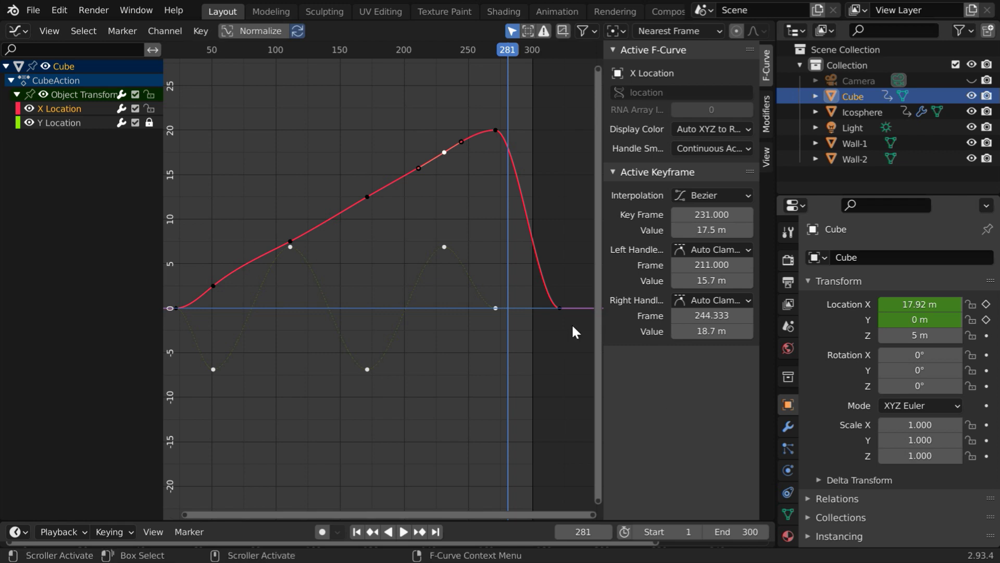
{"action": "left_click", "coordinate": [495, 130]}
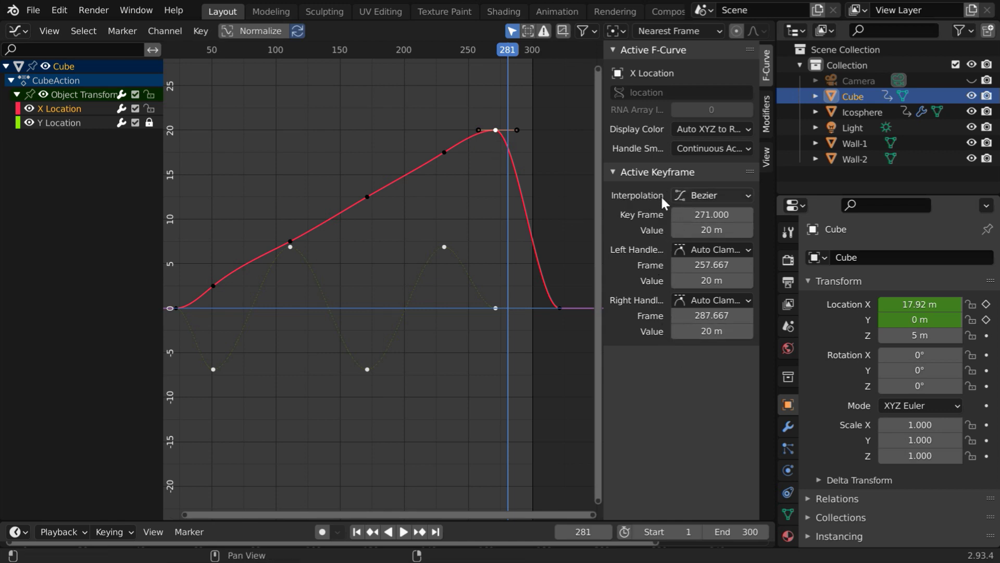
{"action": "left_click", "coordinate": [704, 193]}
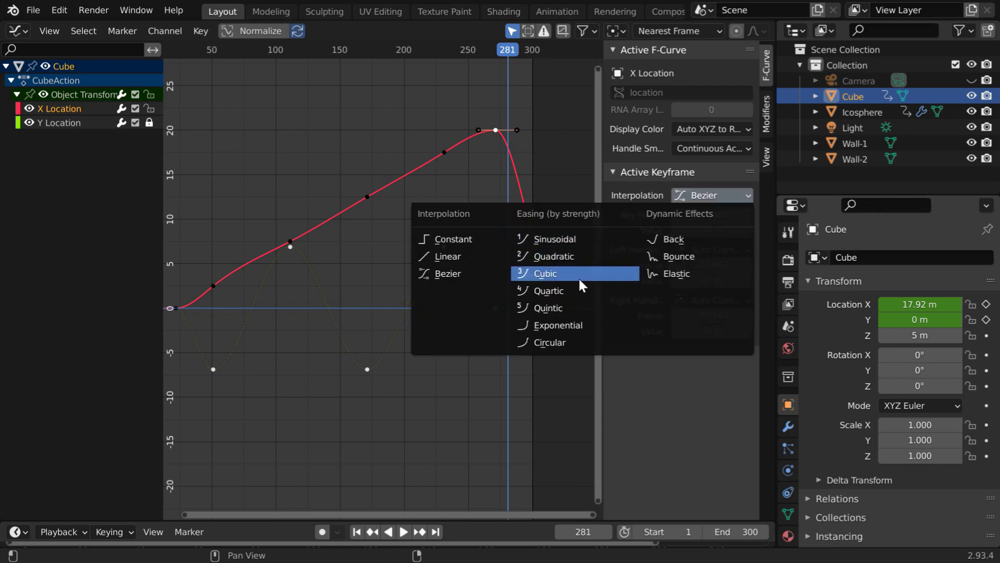
{"action": "left_click", "coordinate": [570, 290]}
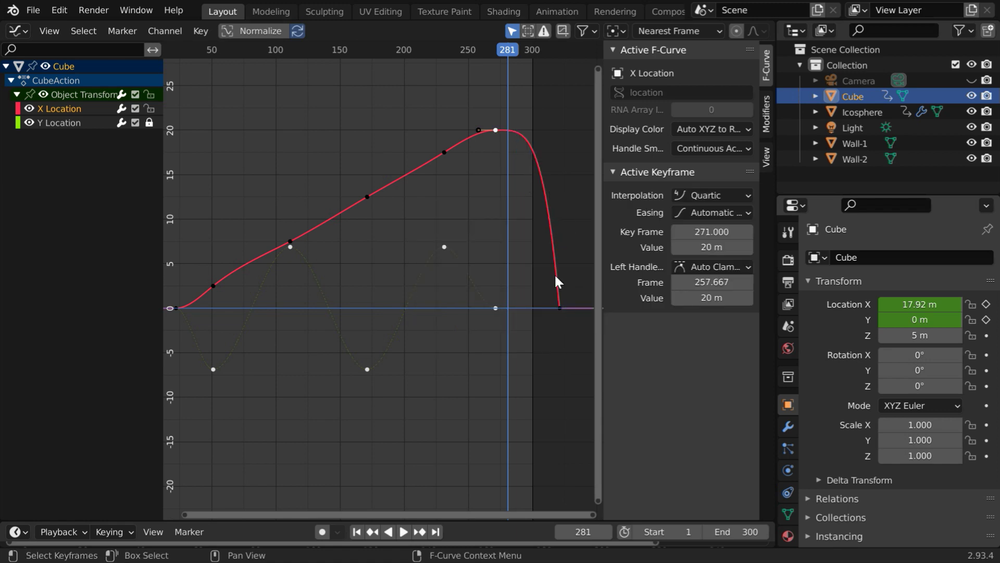
{"action": "left_click", "coordinate": [704, 195]}
{"action": "left_click", "coordinate": [499, 255]}
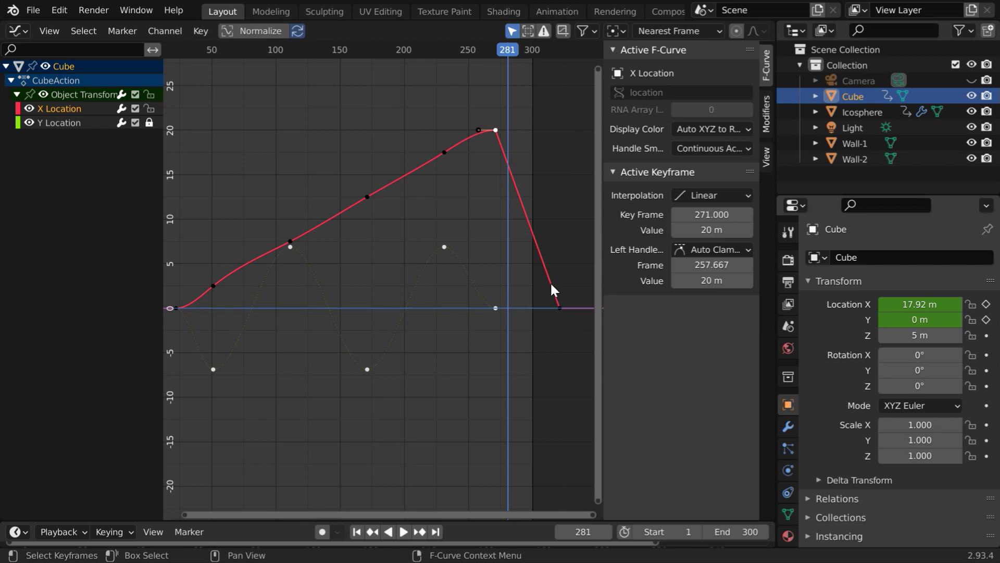
{"action": "left_click", "coordinate": [692, 196]}
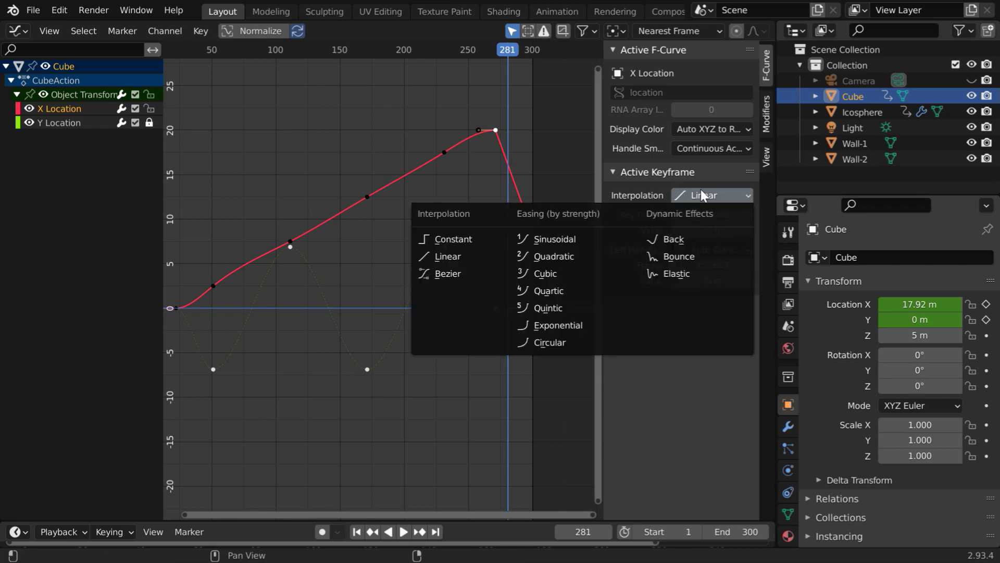
{"action": "left_click", "coordinate": [459, 275]}
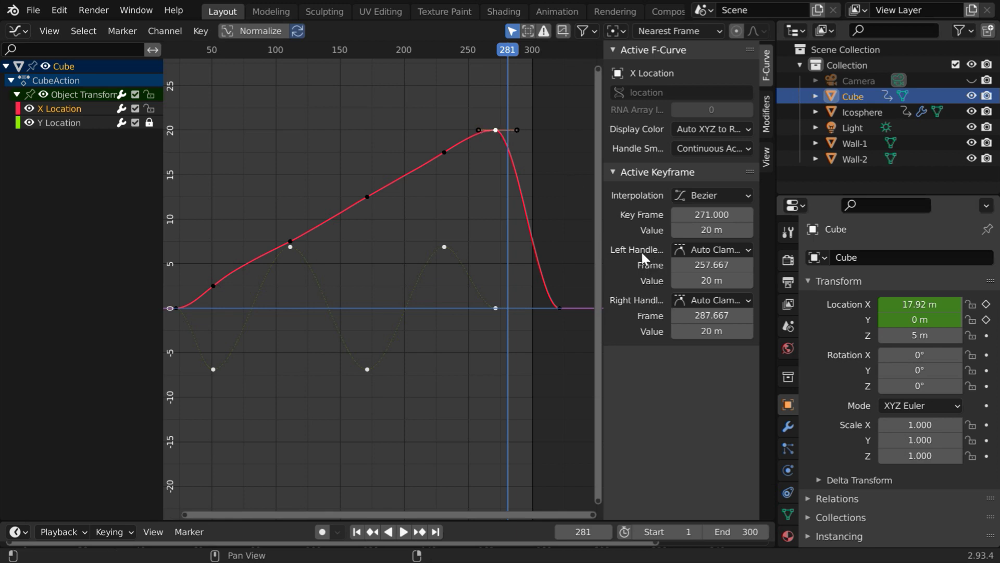
Make the frame-271 key's left handle Free and pull it up to raise the peak
{"action": "left_click", "coordinate": [698, 249]}
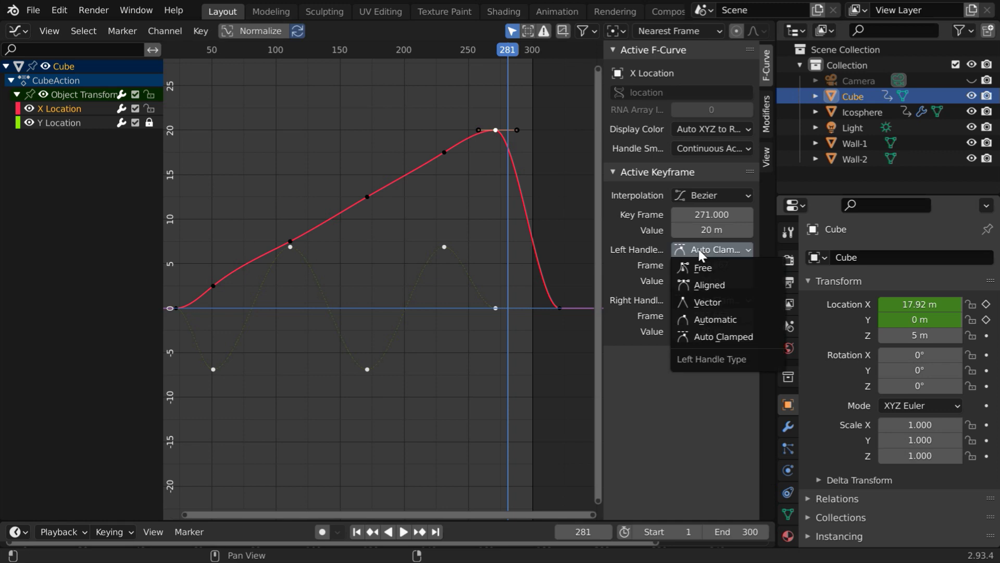
{"action": "left_click", "coordinate": [703, 266]}
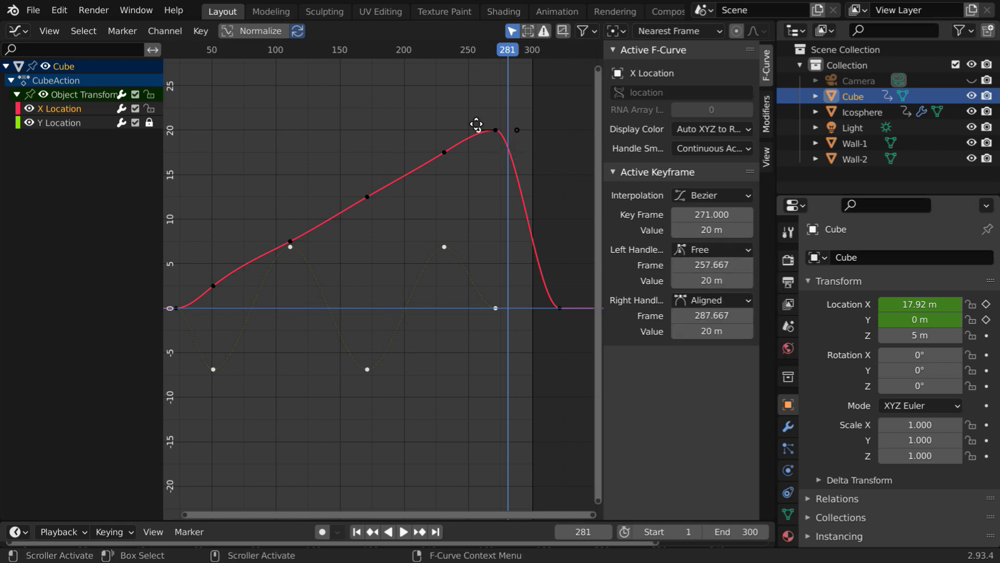
{"action": "left_click_drag", "start_coordinate": [479, 131], "coordinate": [464, 114]}
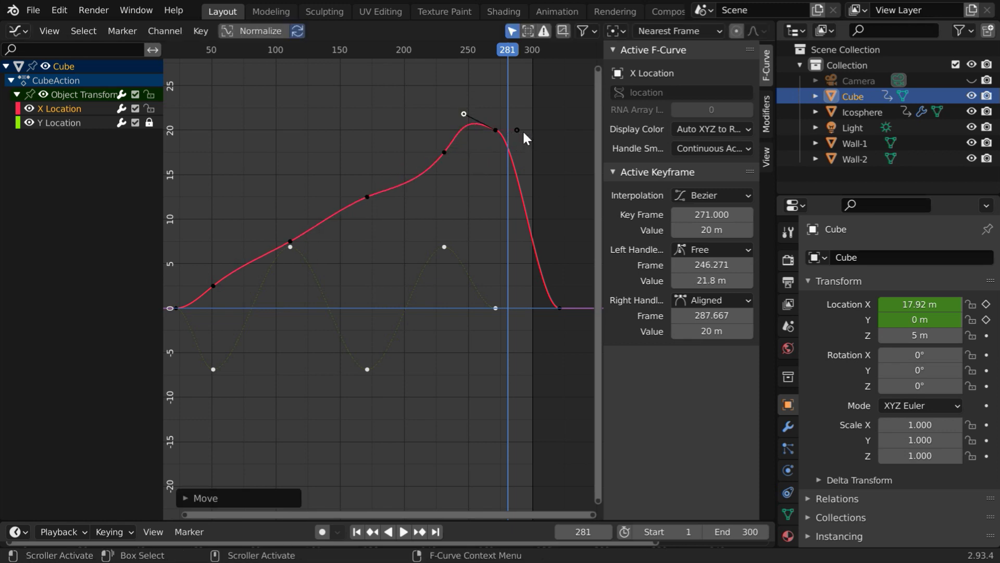
Switch the left handle to Aligned and lower it so the curve overshoots just above 20 m
{"action": "left_click", "coordinate": [696, 250]}
{"action": "left_click", "coordinate": [708, 285]}
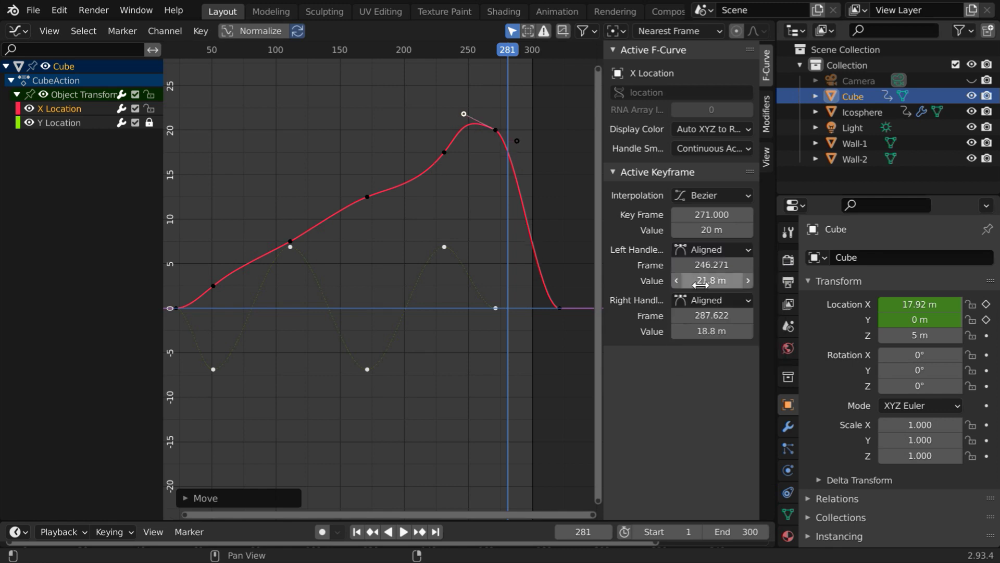
{"action": "mouse_move", "coordinate": [464, 113]}
{"action": "left_mouse_down"}
{"action": "mouse_move", "coordinate": [476, 160]}
{"action": "mouse_move", "coordinate": [466, 105]}
{"action": "left_mouse_up"}
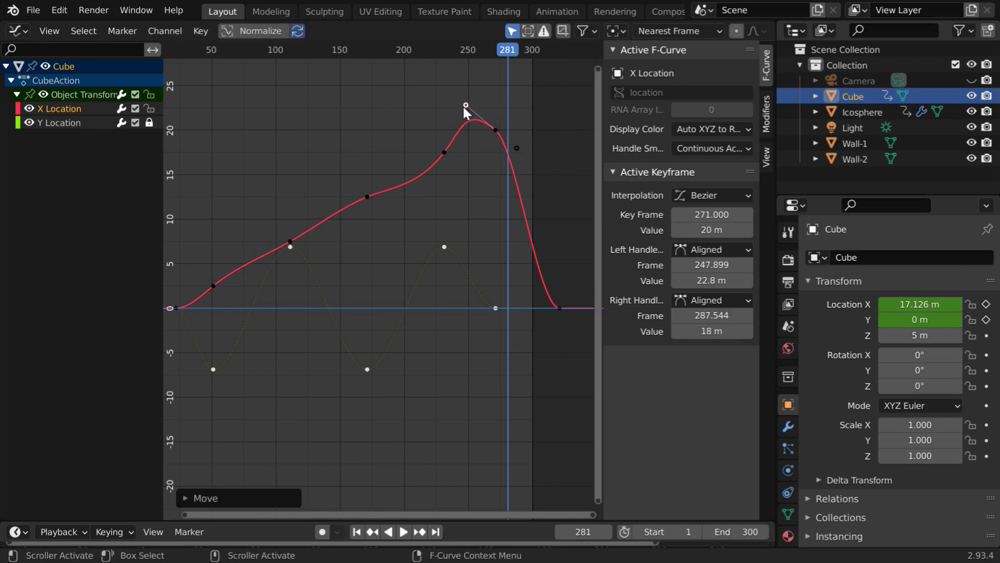
{"action": "mouse_move", "coordinate": [465, 106]}
{"action": "left_mouse_down"}
{"action": "mouse_move", "coordinate": [469, 130]}
{"action": "mouse_move", "coordinate": [469, 114]}
{"action": "left_mouse_up"}
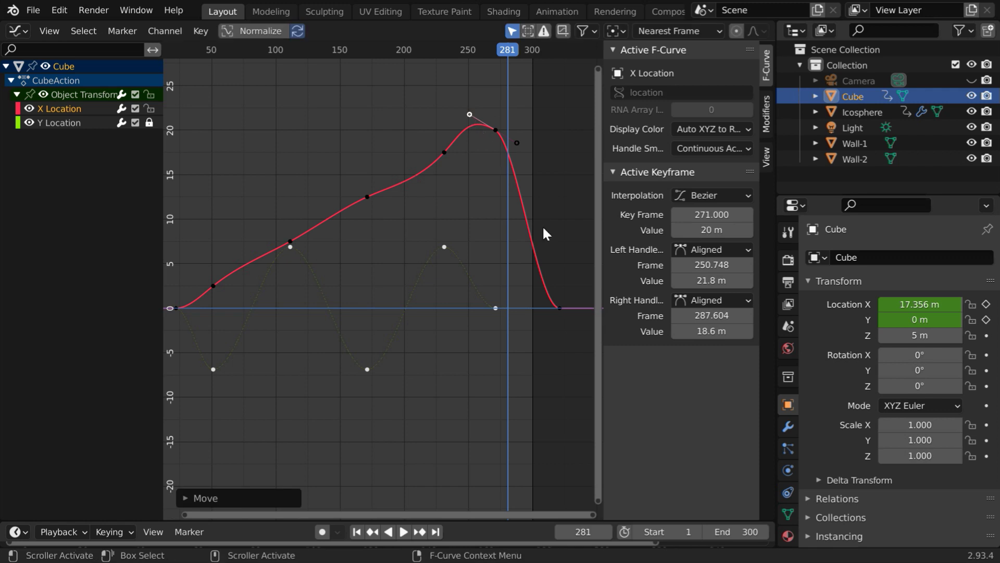
Hide the sidebar, move the frame-271 peak key down to about 17, and unlock Y Location
{"action": "key", "text": "n"}
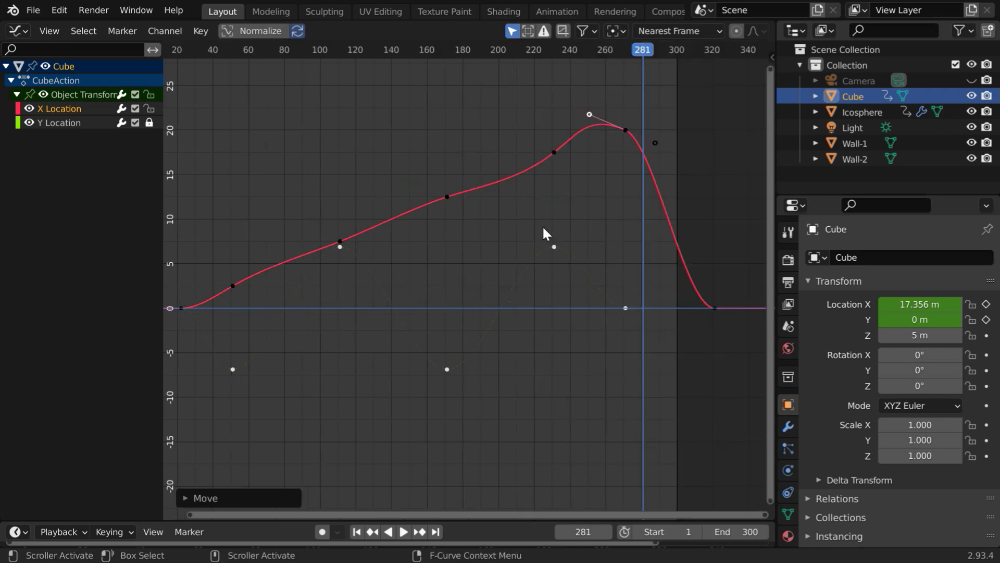
{"action": "left_click", "coordinate": [626, 130]}
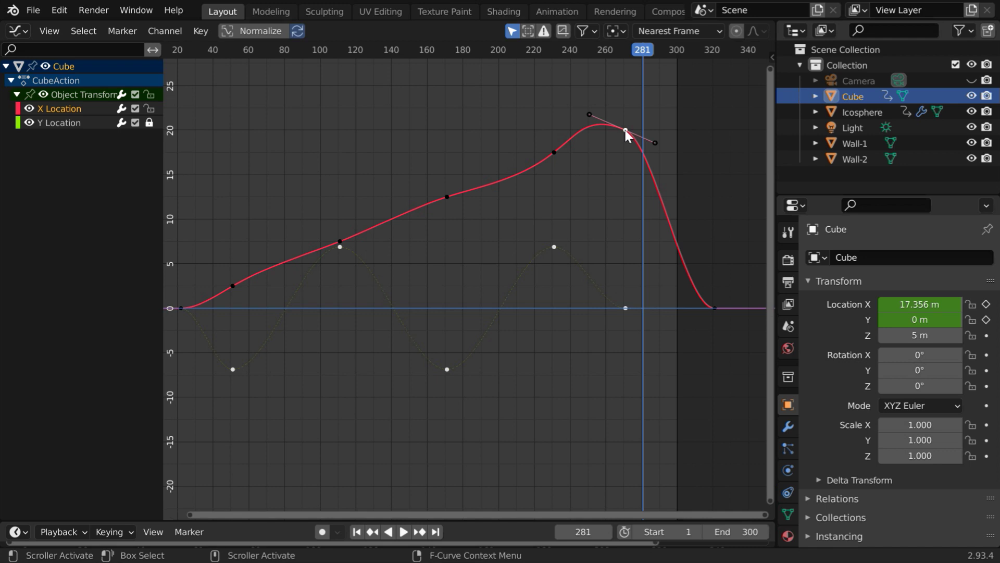
{"action": "key", "text": "g"}
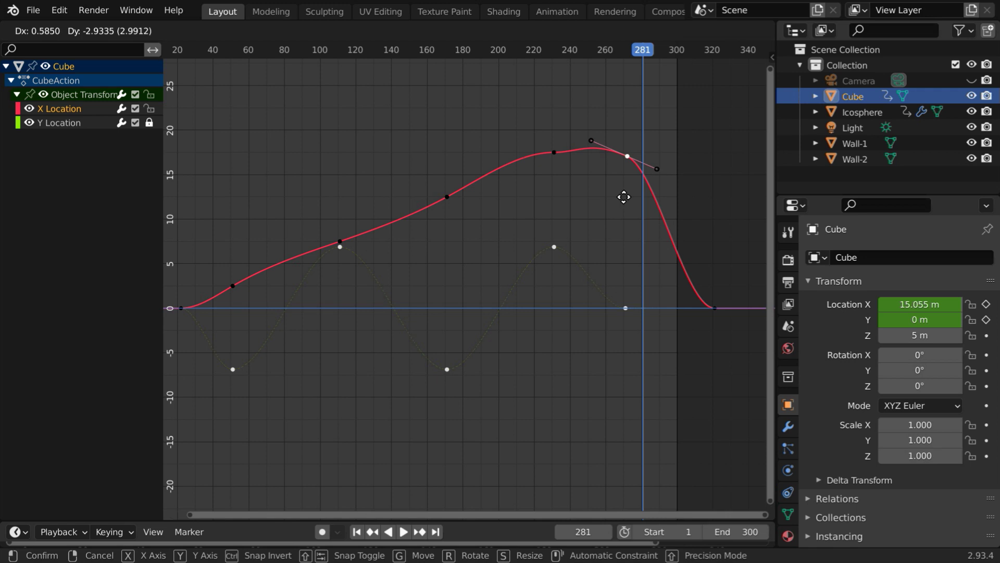
{"action": "left_click", "coordinate": [623, 196]}
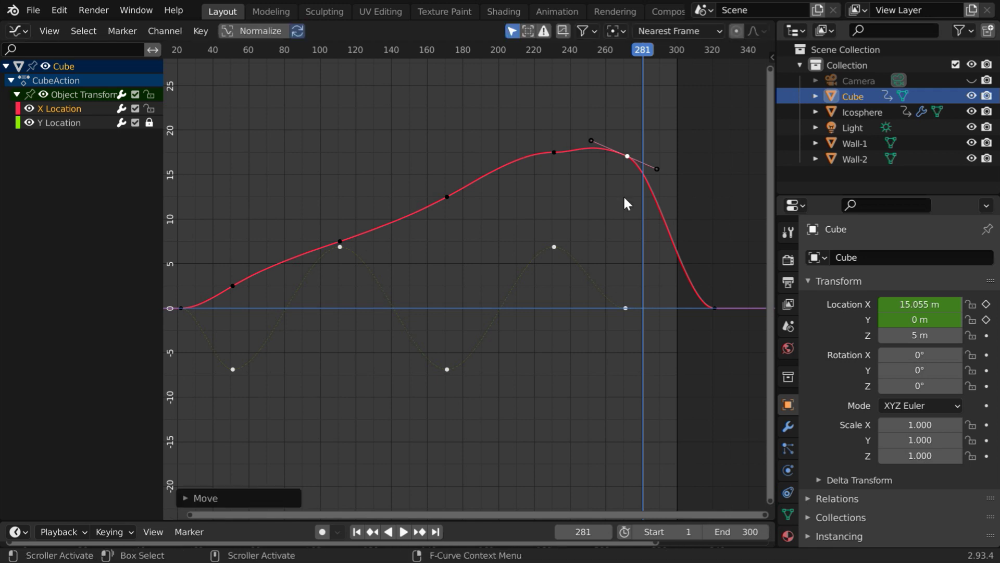
{"action": "left_click", "coordinate": [149, 123]}
{"action": "key", "text": "a"}
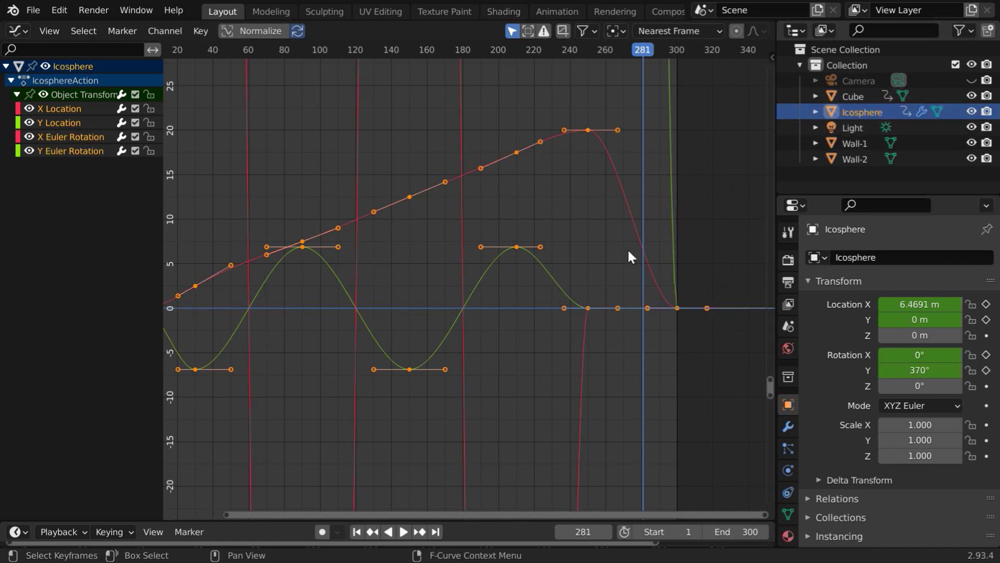
{"action": "left_click", "coordinate": [857, 98]}
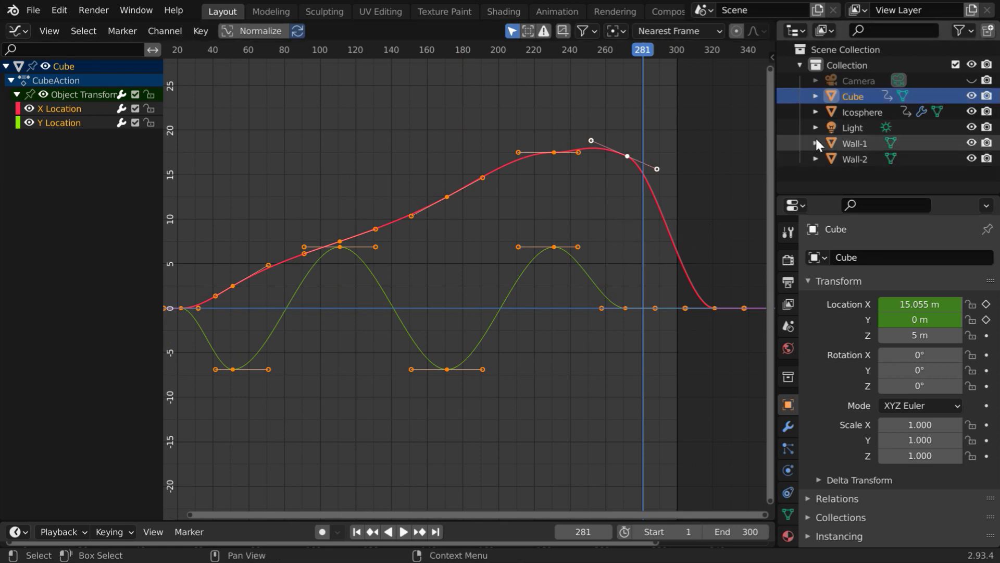
{"action": "left_click", "coordinate": [850, 111]}
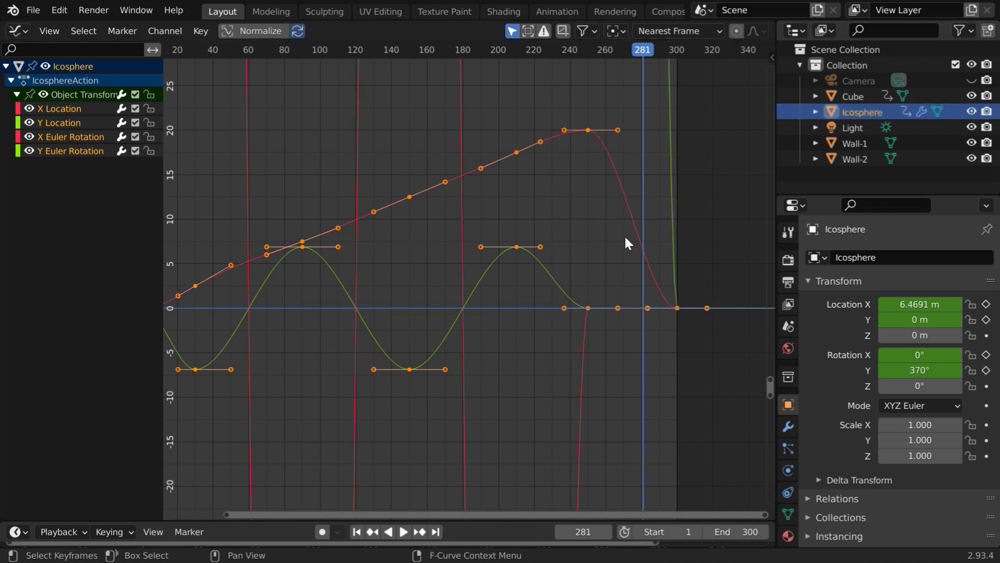
{"action": "left_click", "coordinate": [855, 96]}
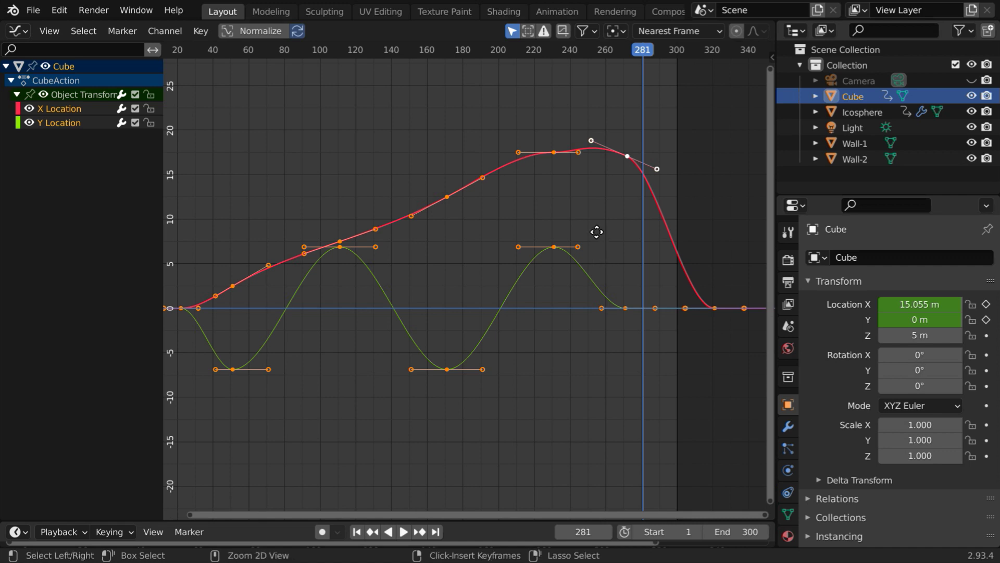
{"action": "mouse_move", "coordinate": [597, 232]}
{"action": "middle_mouse_down", "text": "ctrl"}
{"action": "mouse_move", "coordinate": [576, 261]}
{"action": "mouse_move", "coordinate": [585, 224]}
{"action": "middle_mouse_up", "text": "ctrl"}
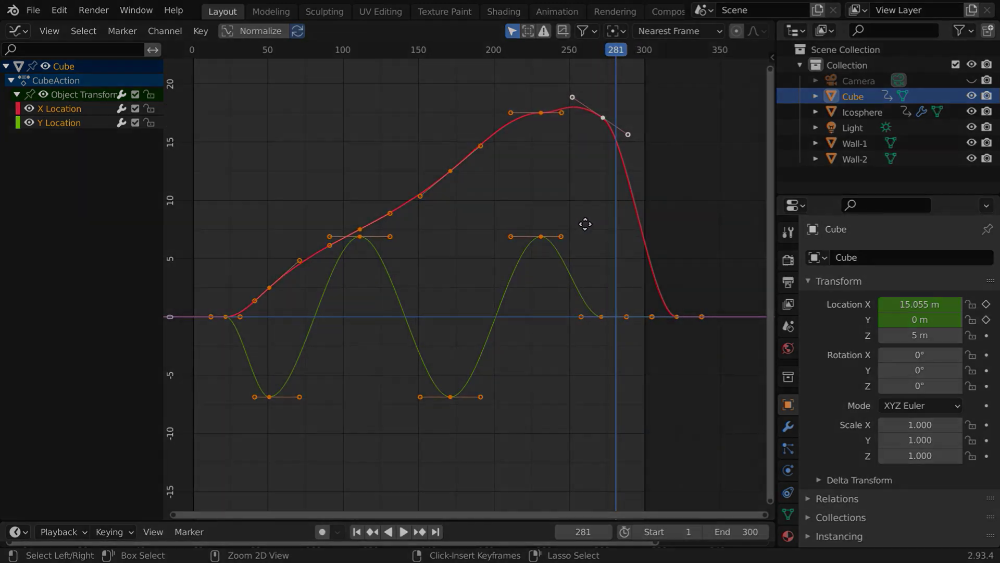